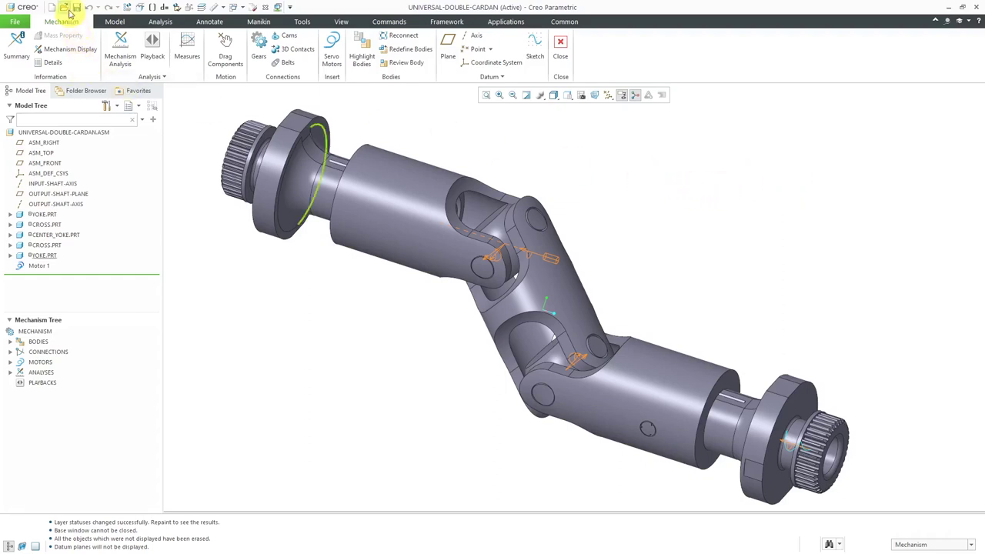
- Open 4025278000.stp with the All Files filter and import it as a new assembly
left_click(65, 9)
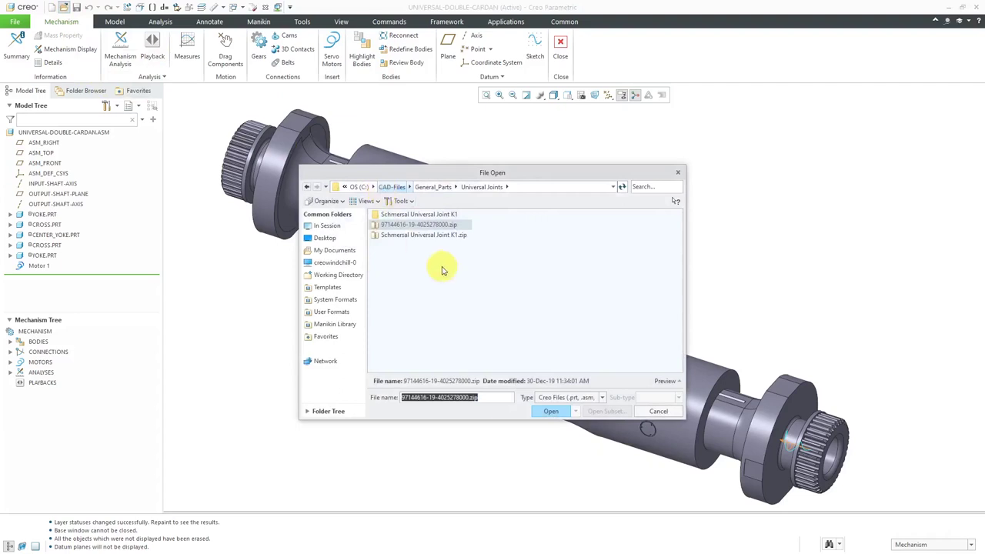
left_click(558, 398)
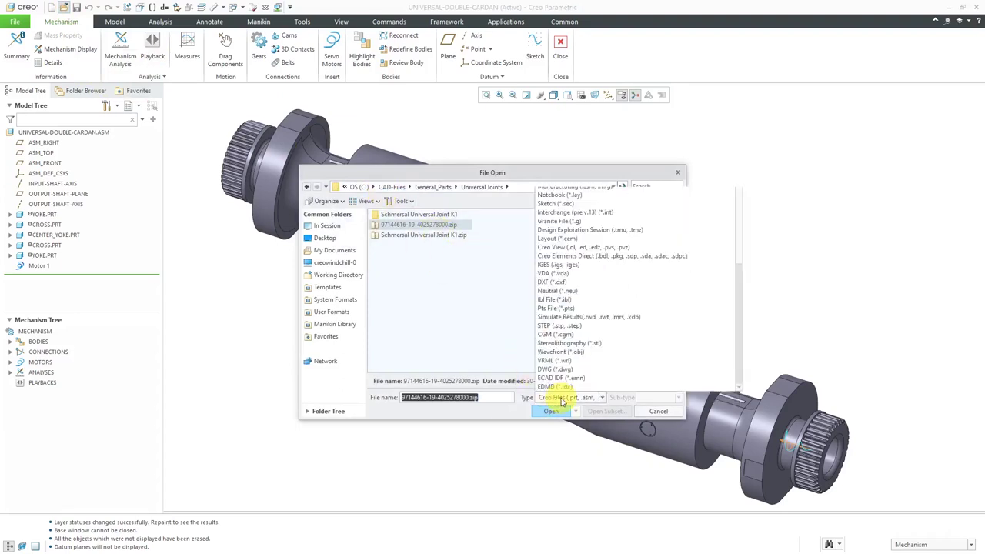
left_click(562, 135)
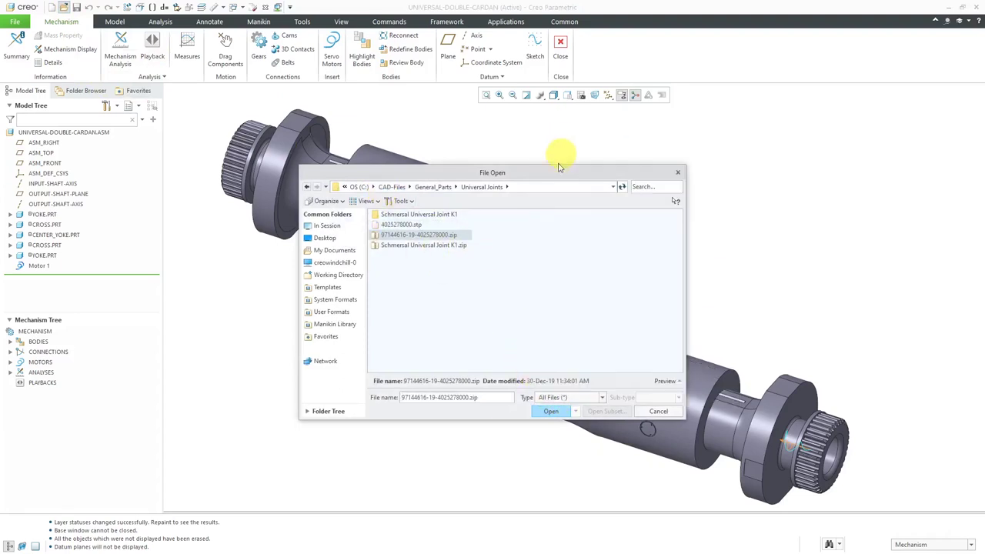
left_click(413, 226)
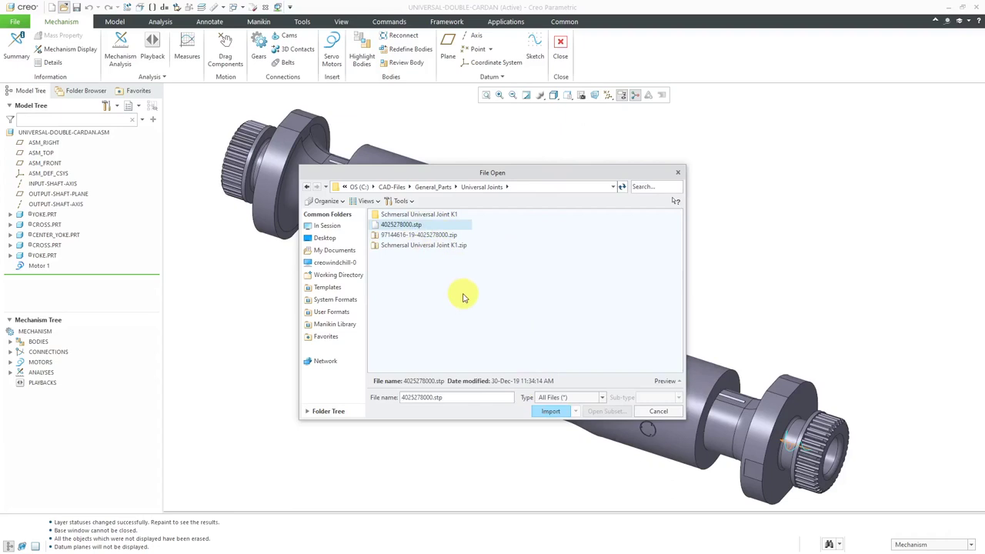
left_click(545, 413)
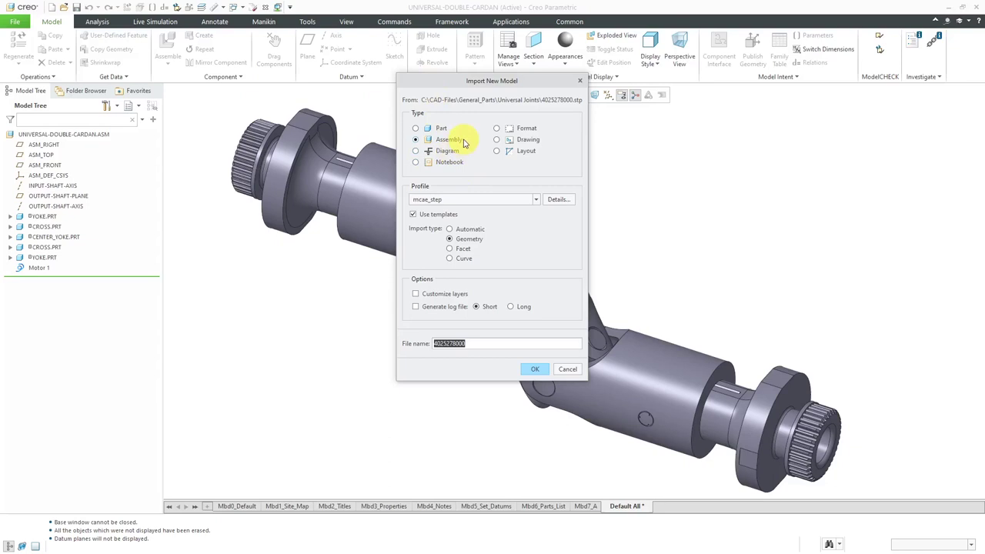
left_click(541, 374)
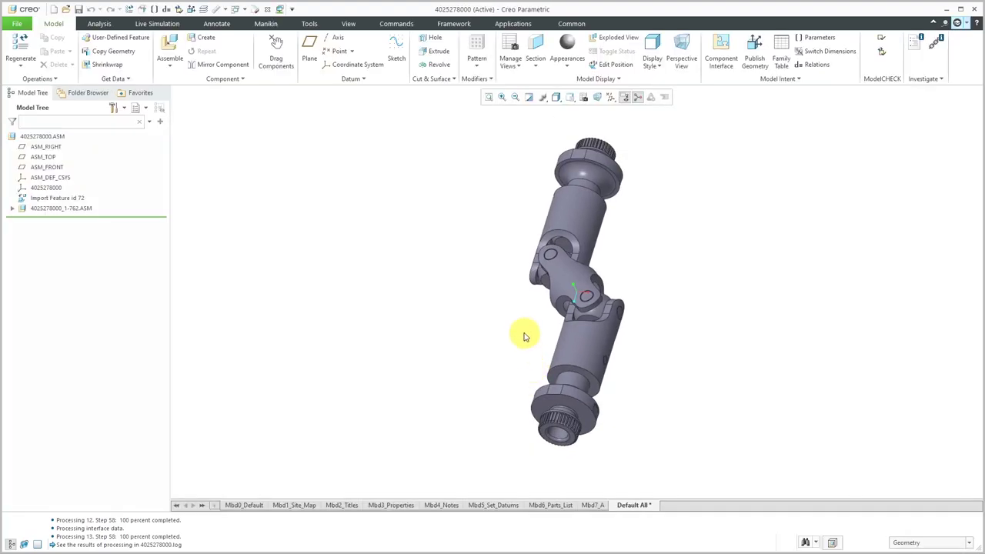
middle_click_drag(523, 336, 440, 229)
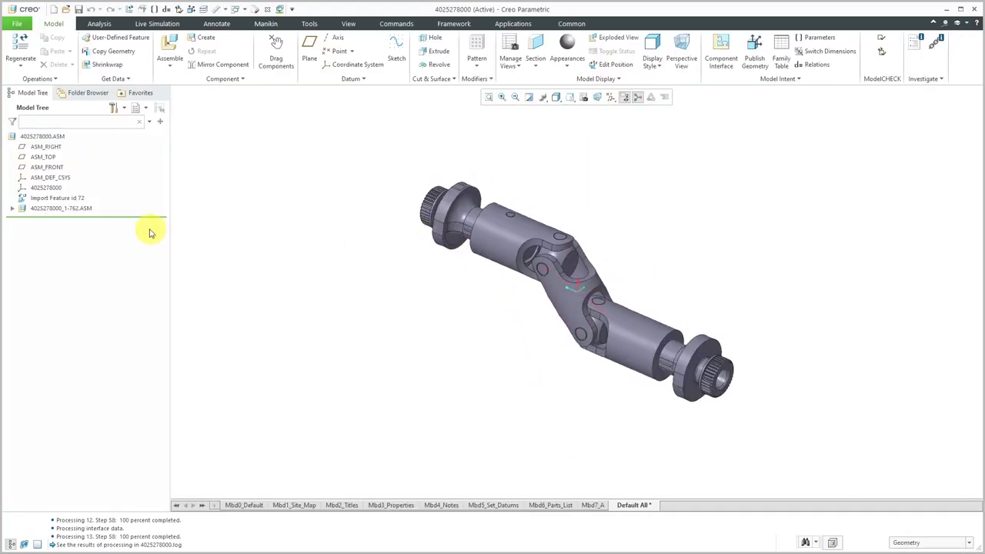
left_click(12, 209)
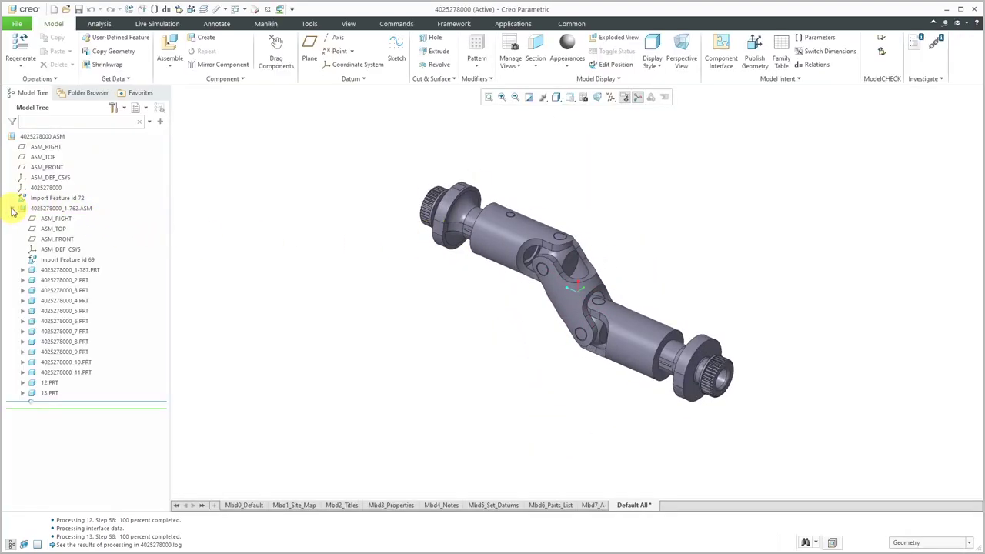
left_click(57, 210)
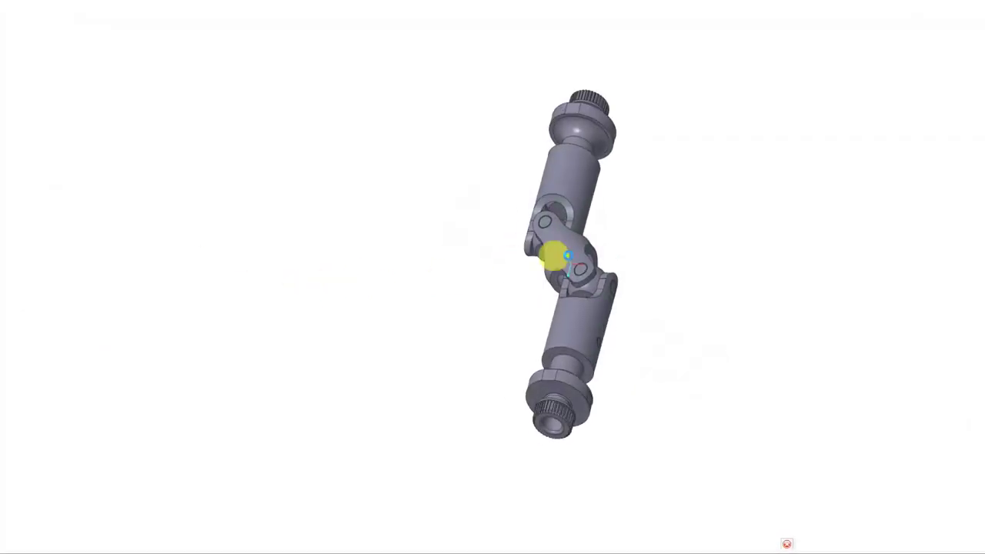
middle_click_drag(589, 266, 497, 177)
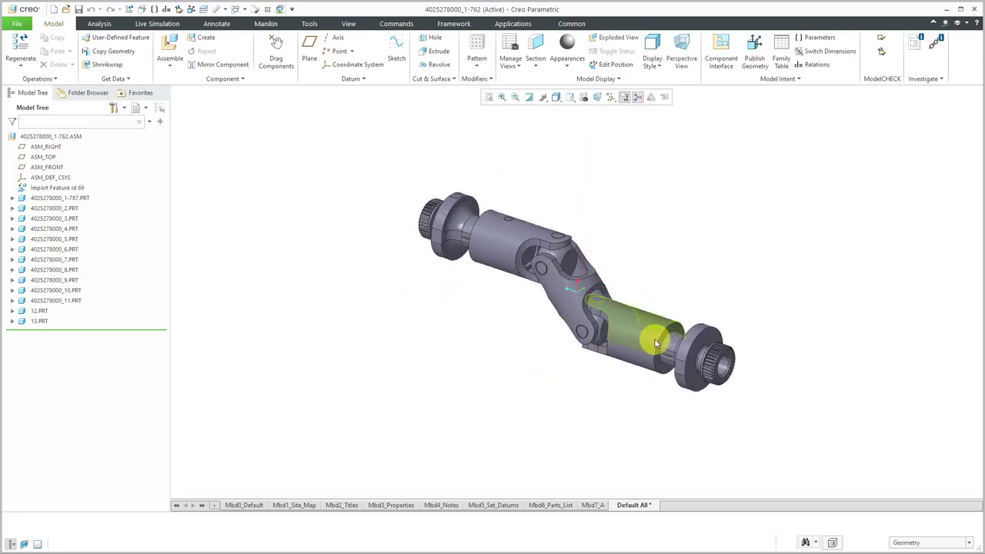
scroll(655, 339, "up", 3)
left_click(40, 322)
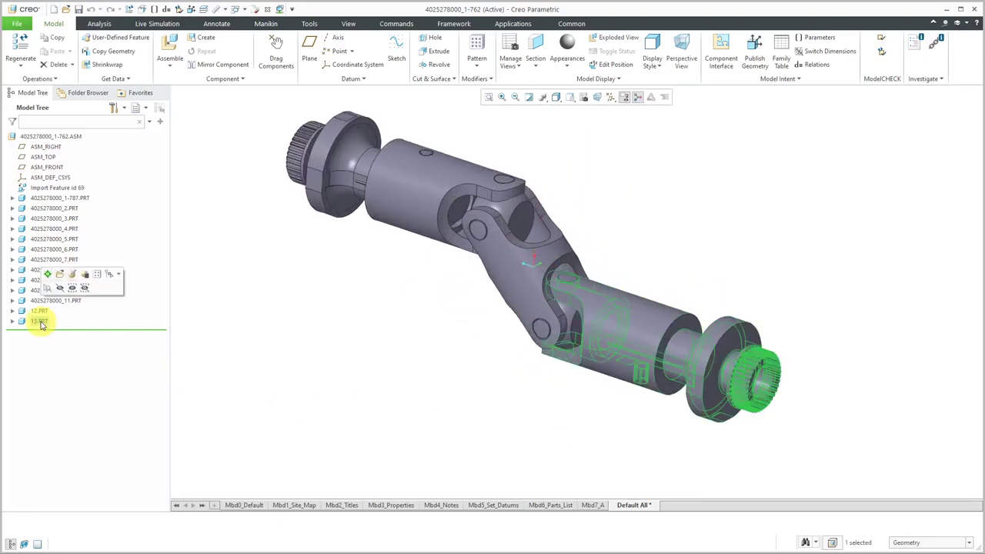
left_click(41, 314)
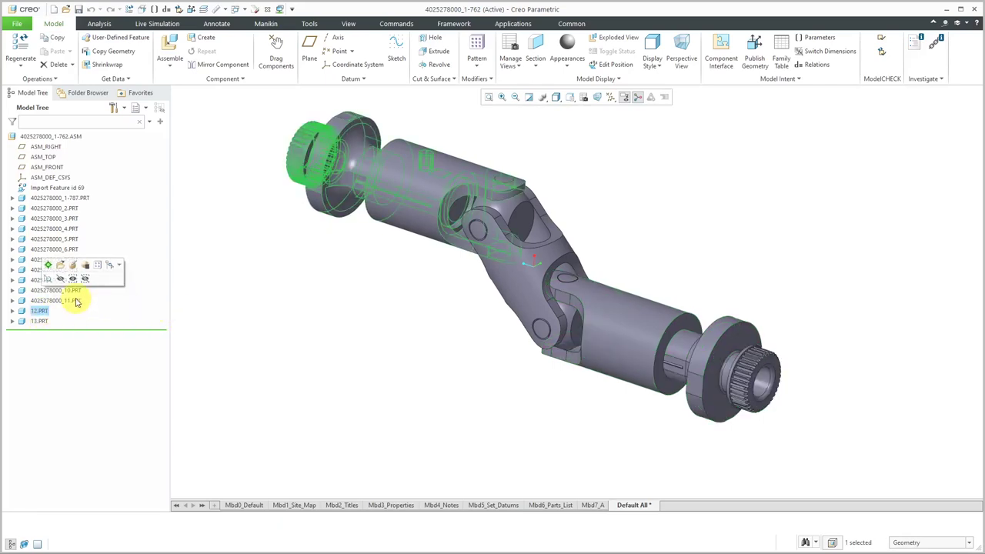
left_click(66, 210)
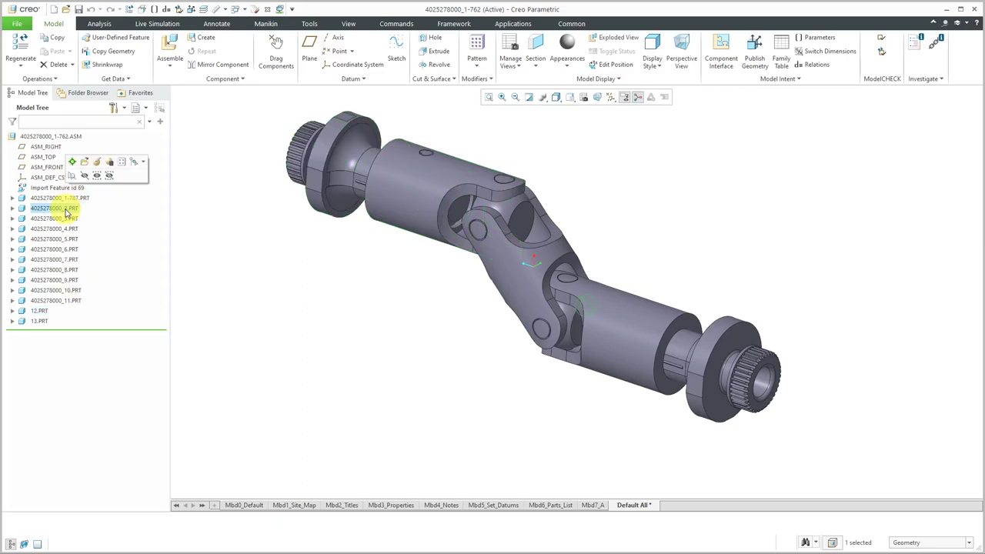
left_click(64, 220)
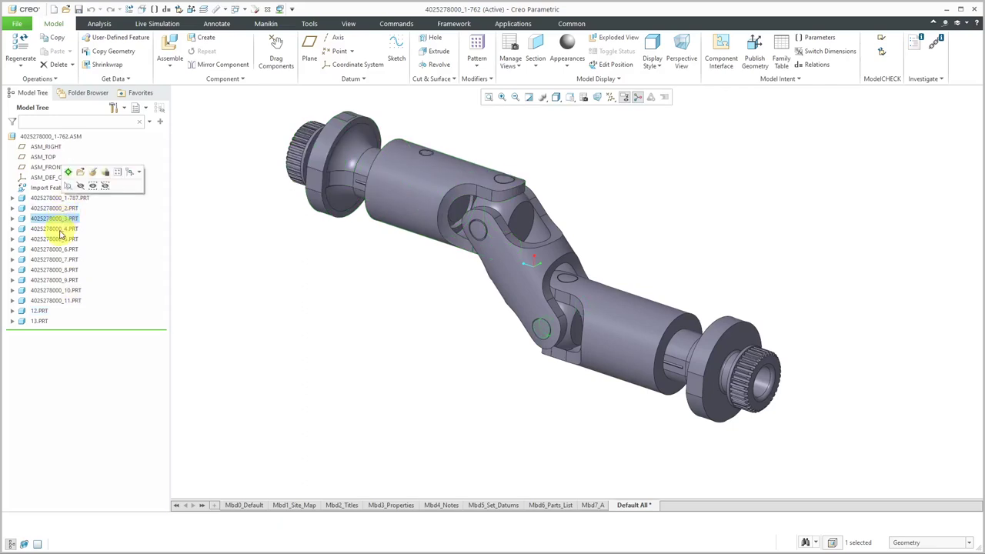
left_click(57, 230)
left_click(54, 241)
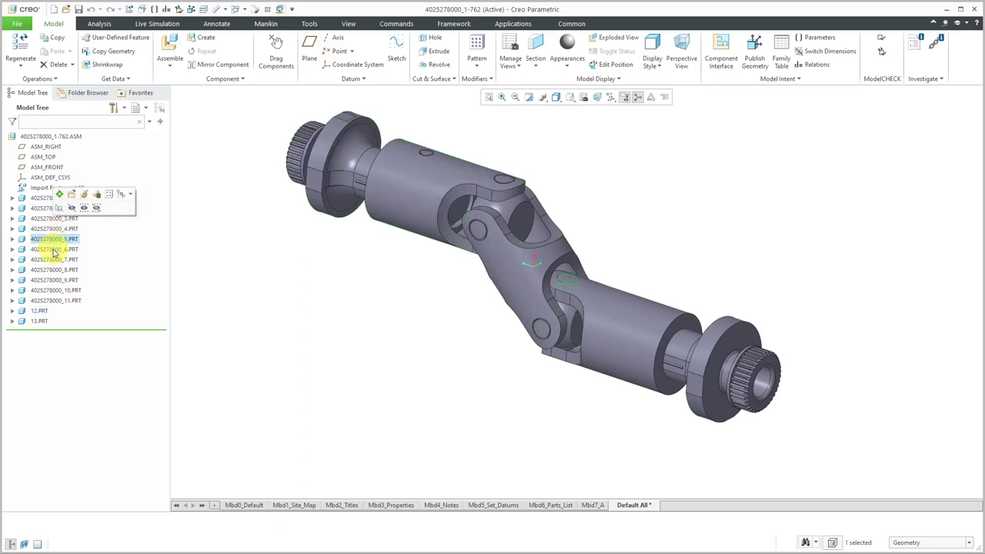
left_click(54, 251)
left_click(57, 261)
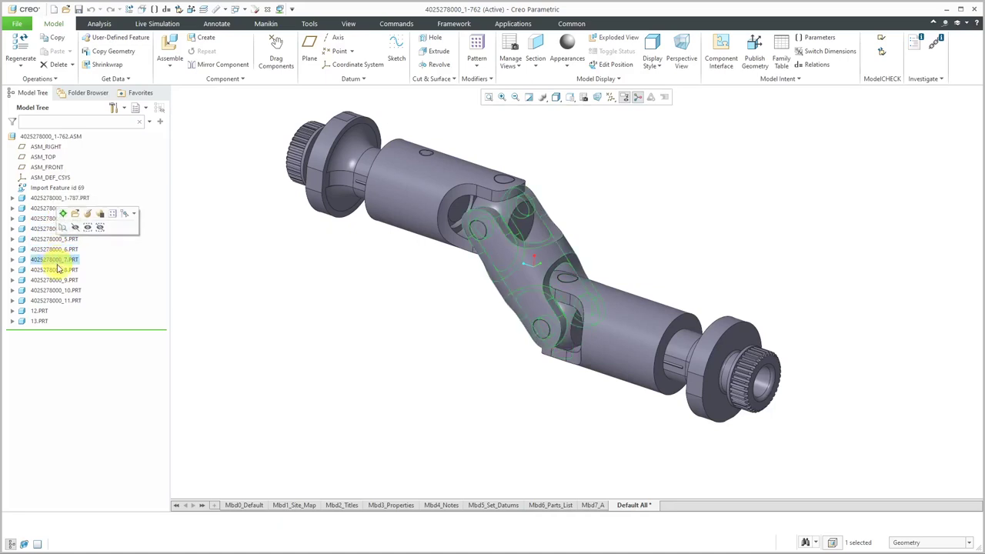
left_click(61, 250)
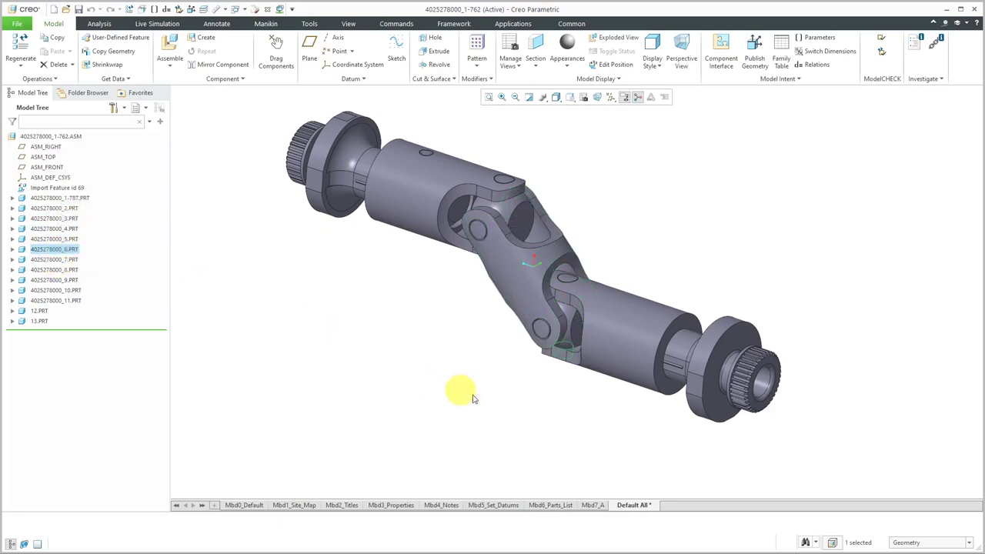
scroll(539, 347, "up", 3)
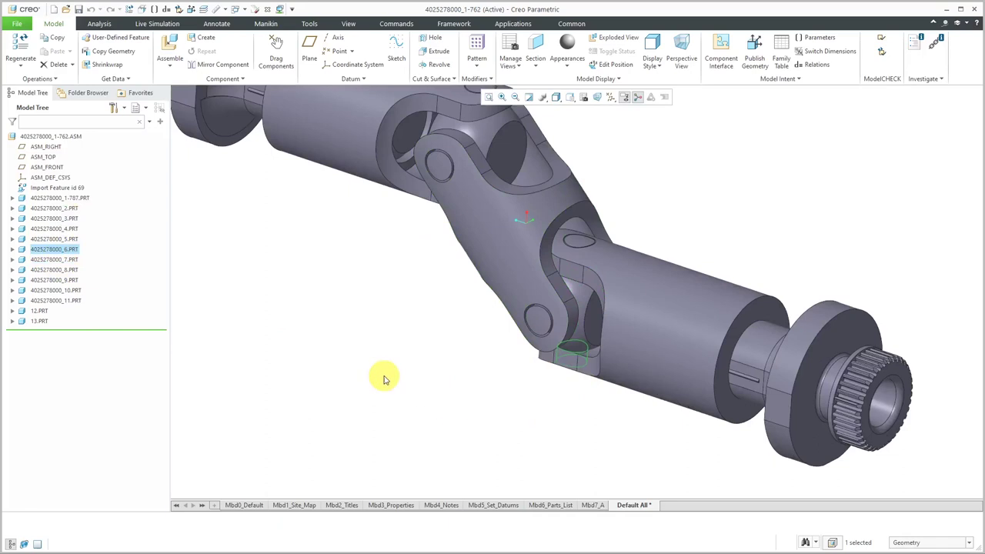
scroll(501, 423, "down", 3)
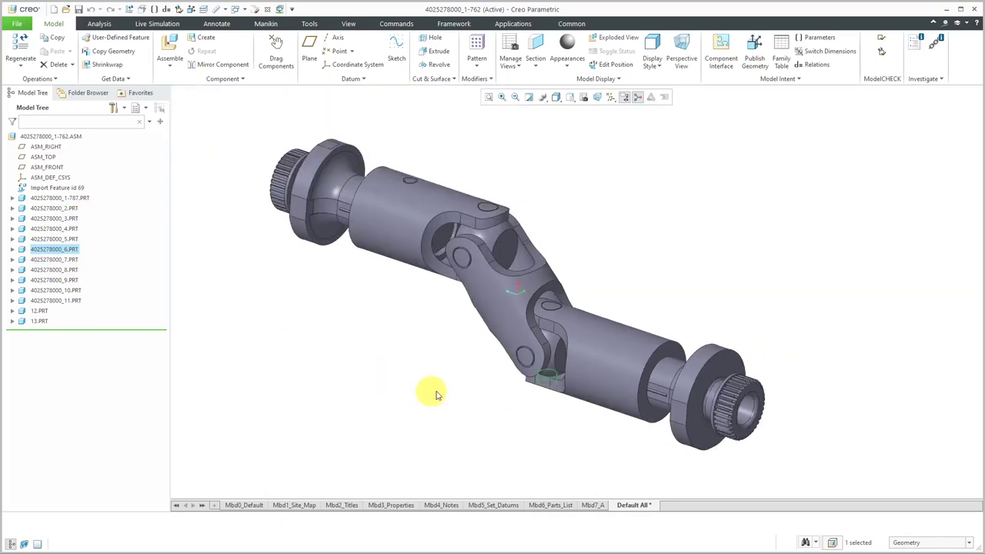
mouse_move(457, 393)
middle_mouse_down()
mouse_move(439, 387)
mouse_move(462, 390)
middle_mouse_up()
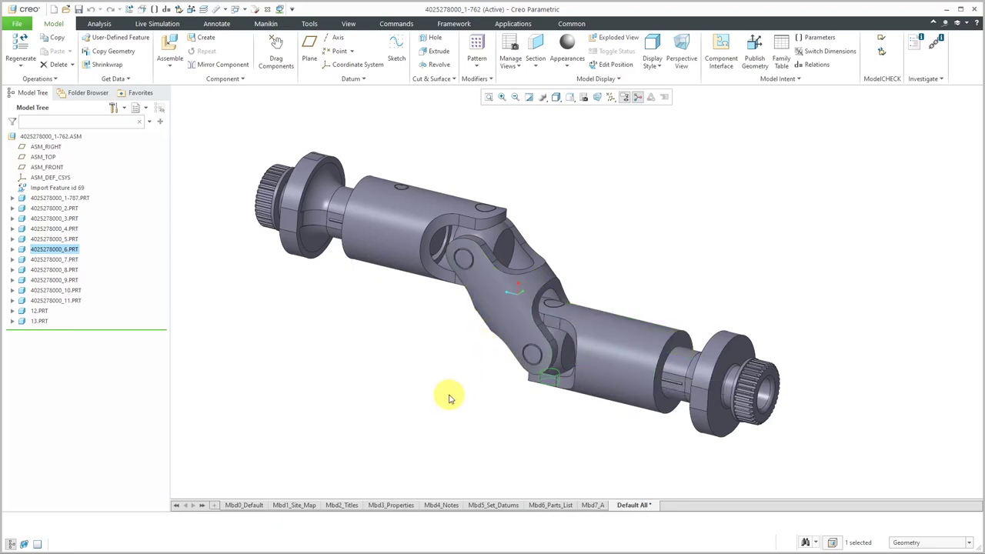
left_click(269, 358)
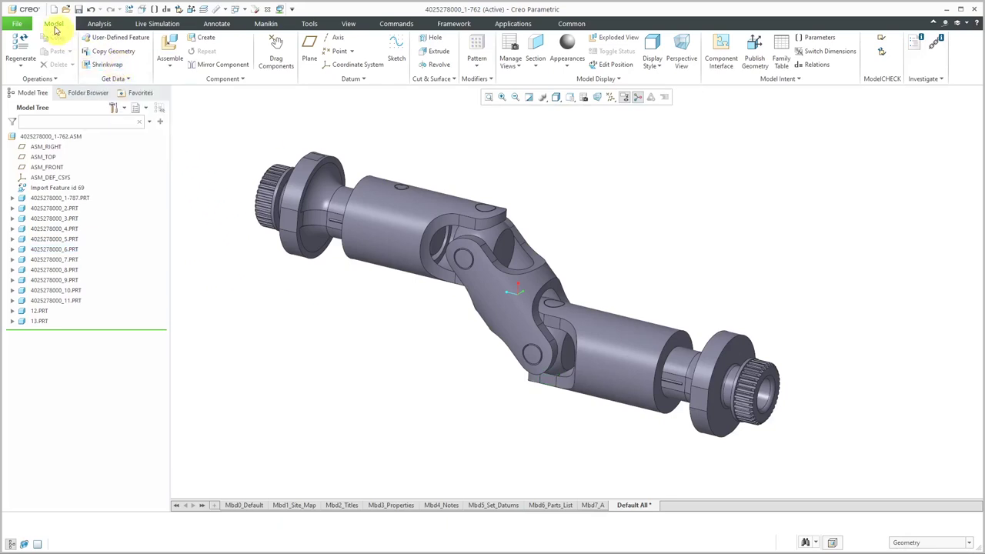
- Create new part PRT0001 and import 4025278000.stp into it via Get Data > Import
left_click(53, 9)
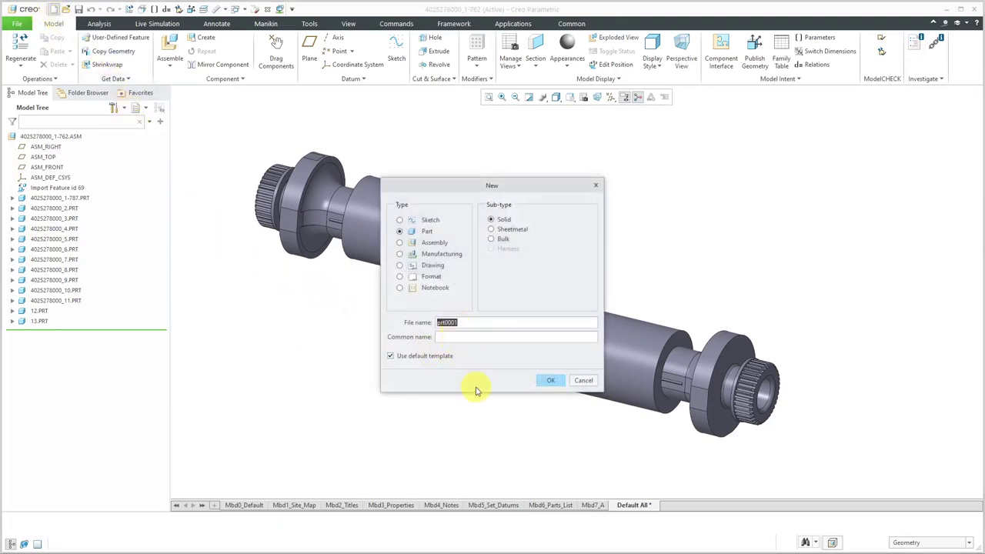
left_click(554, 381)
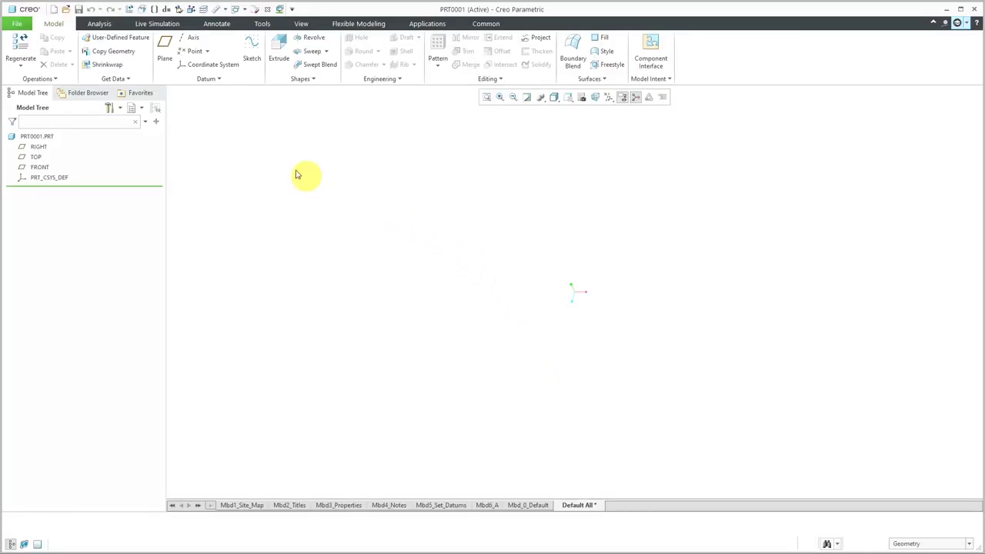
left_click(114, 78)
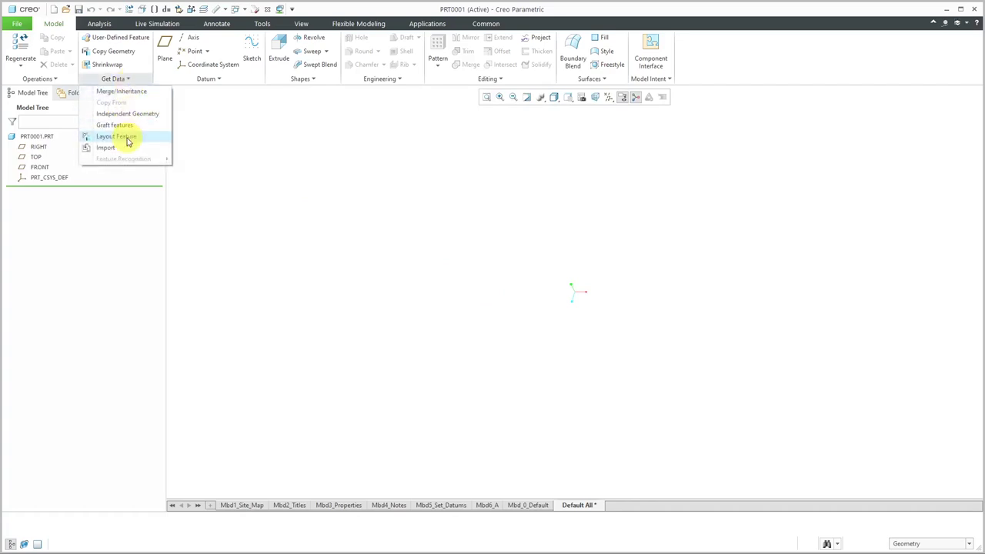
left_click(124, 147)
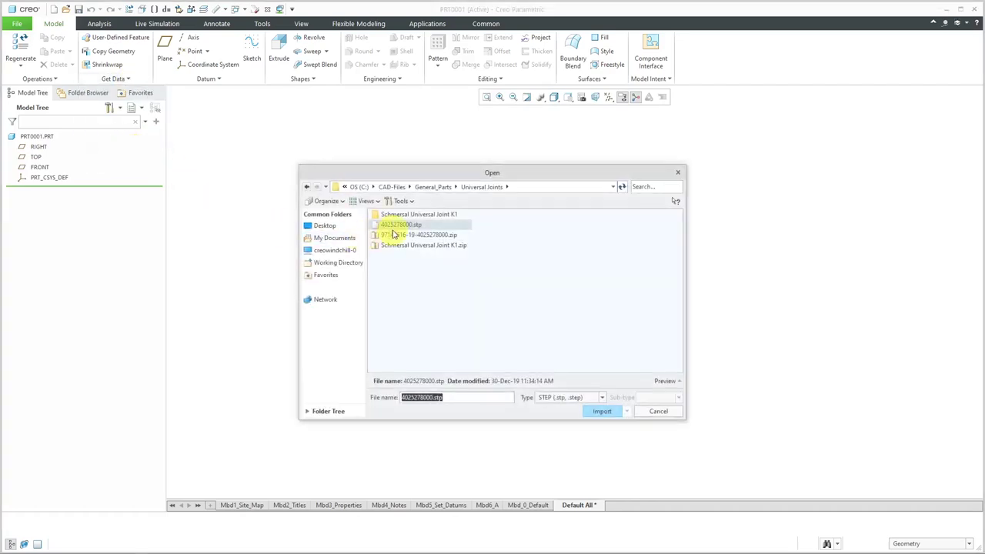
double_click(397, 225)
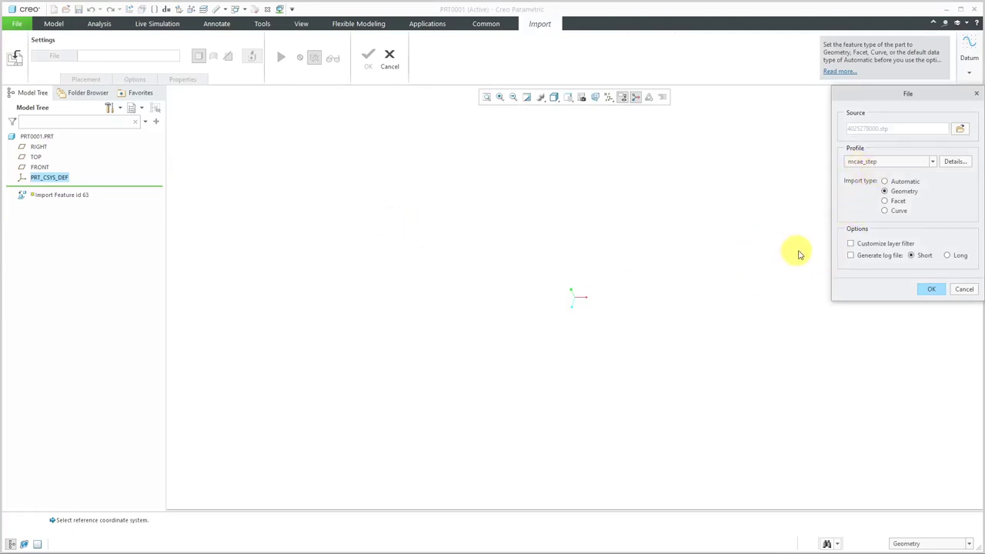
left_click(932, 290)
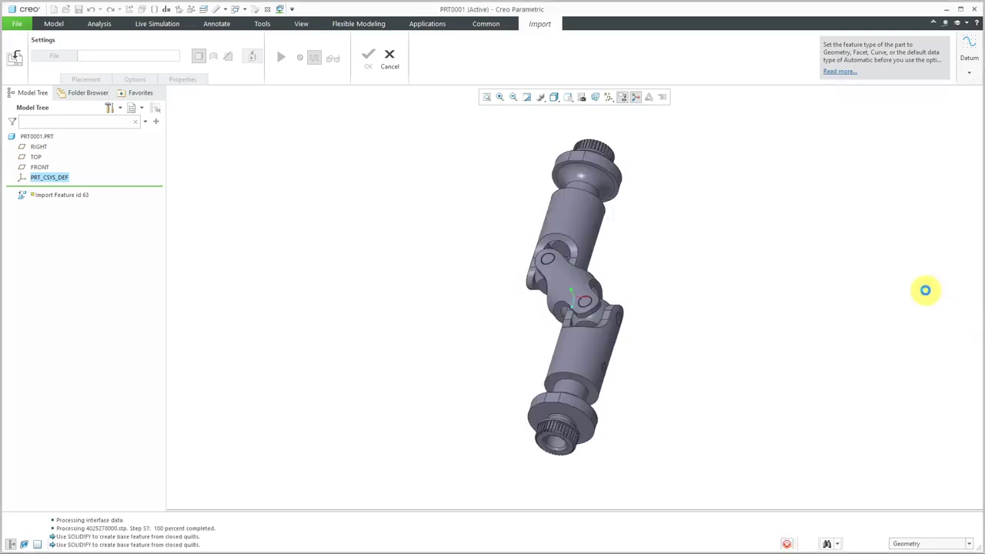
middle_click_drag(577, 272, 493, 161)
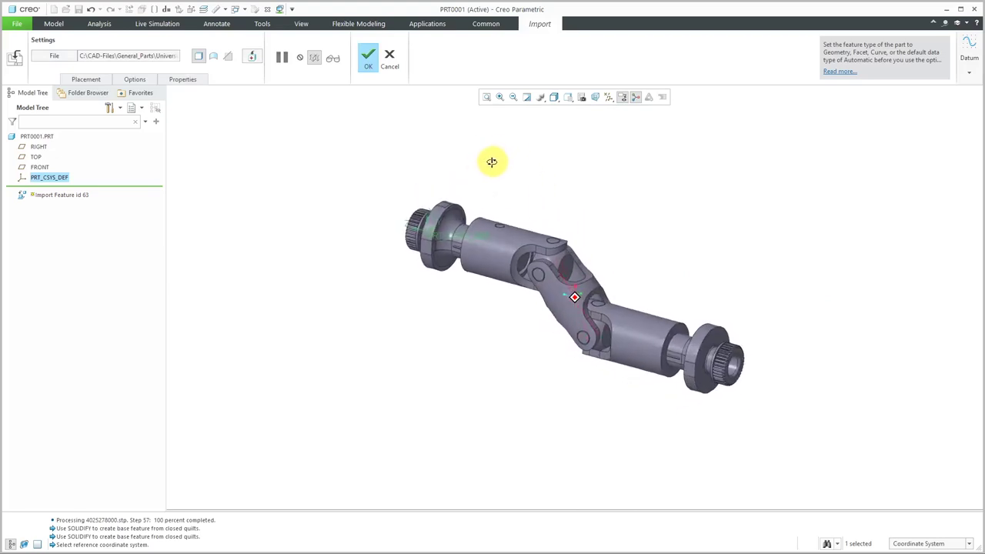
scroll(611, 305, "down", 2)
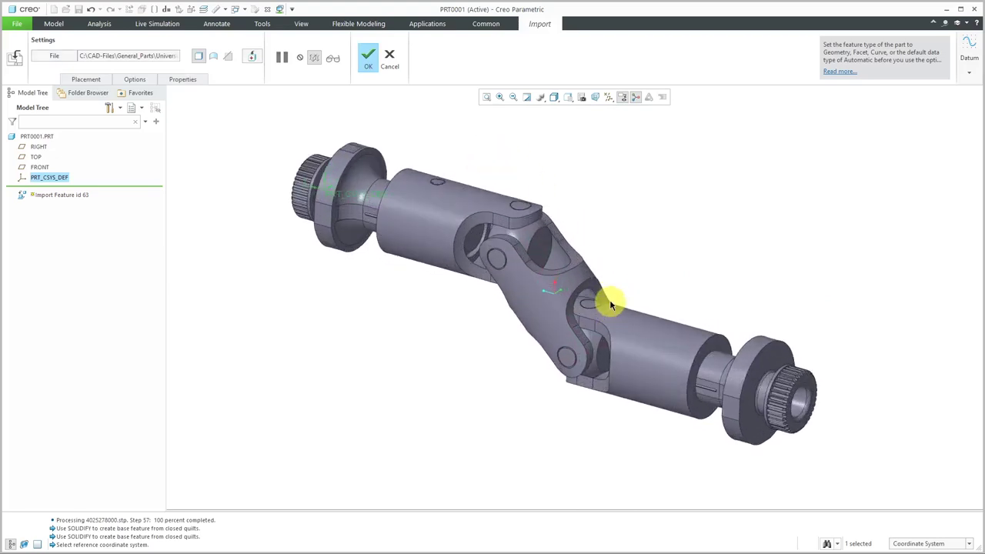
- Open Import DataDoctor and identify Components 3945 through 3940, finding the central yoke
left_click(253, 58)
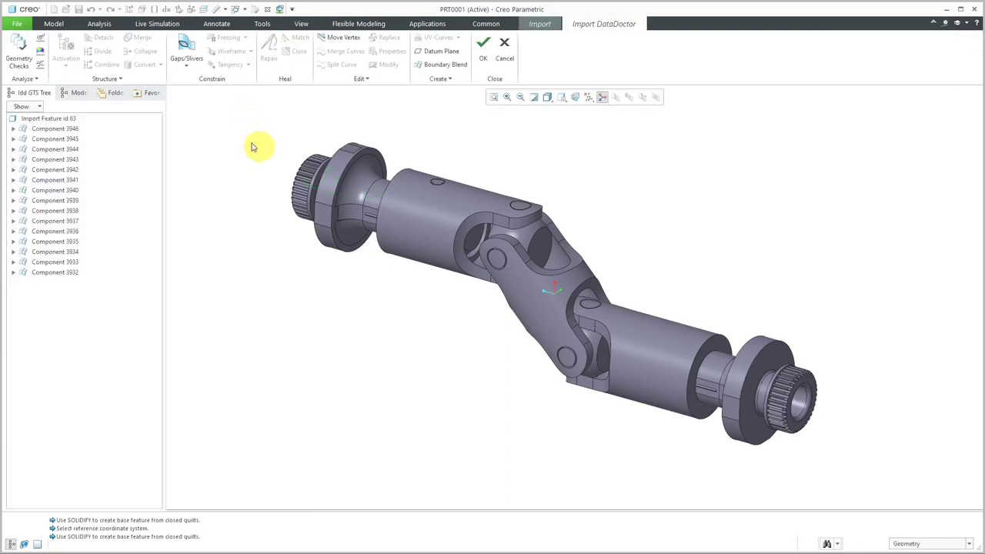
left_click(65, 139)
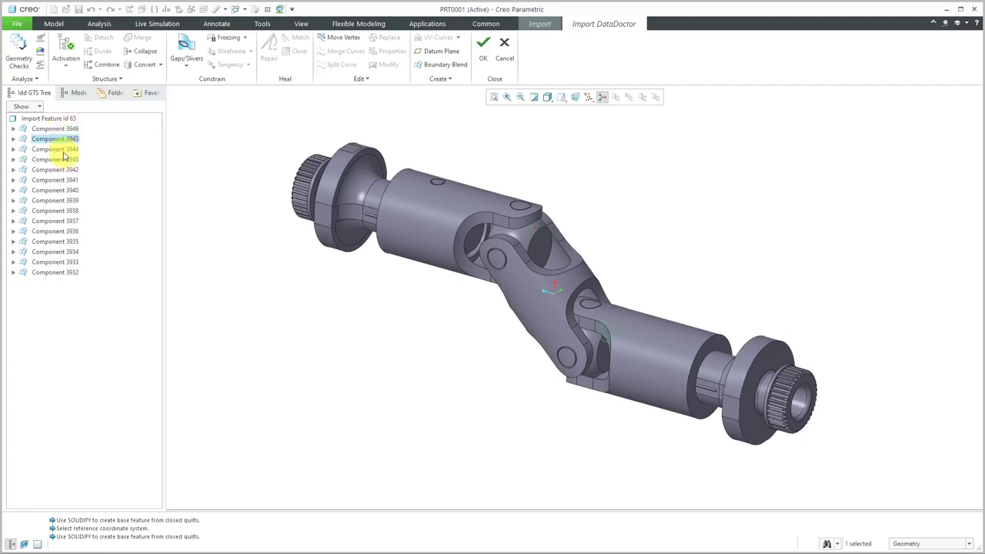
left_click(64, 151)
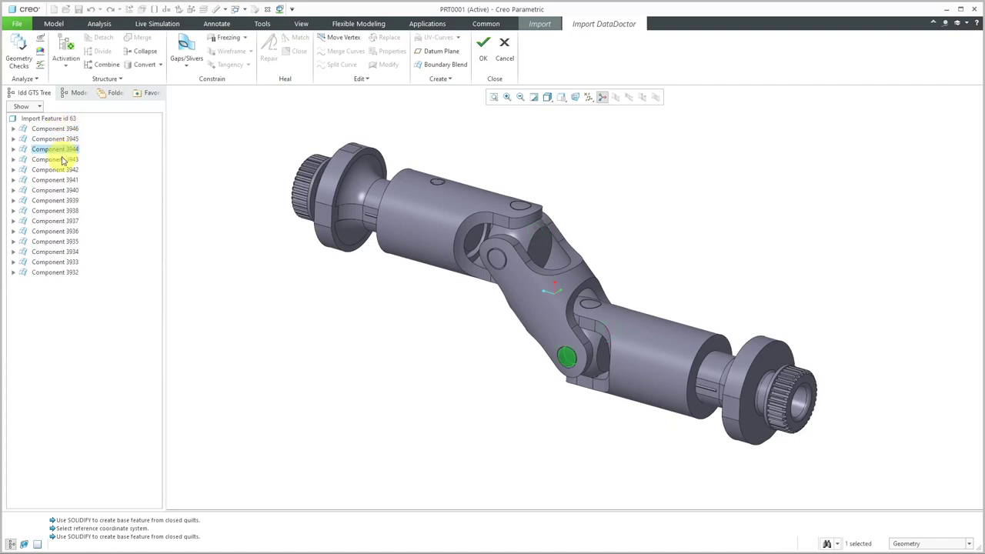
left_click(64, 161)
left_click(64, 170)
left_click(63, 180)
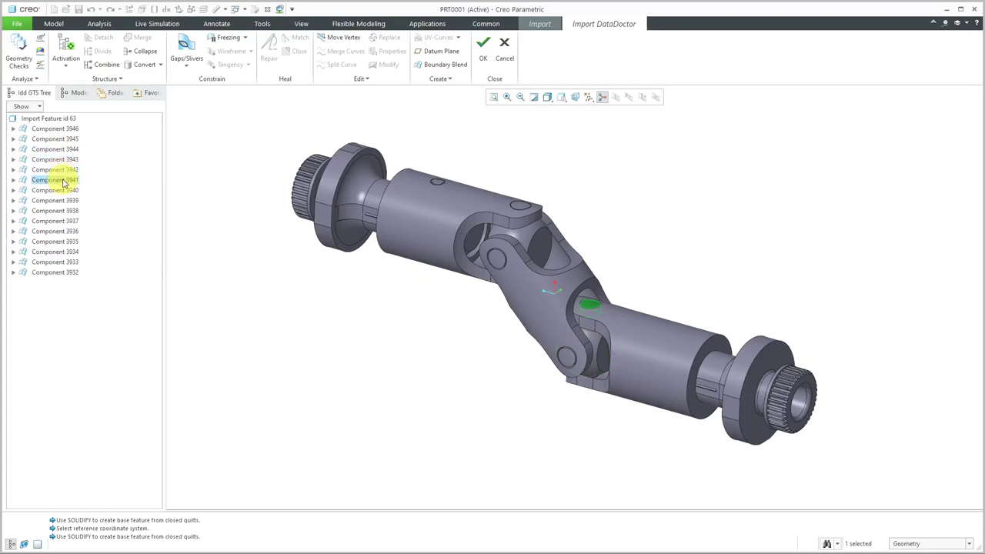
left_click(64, 191)
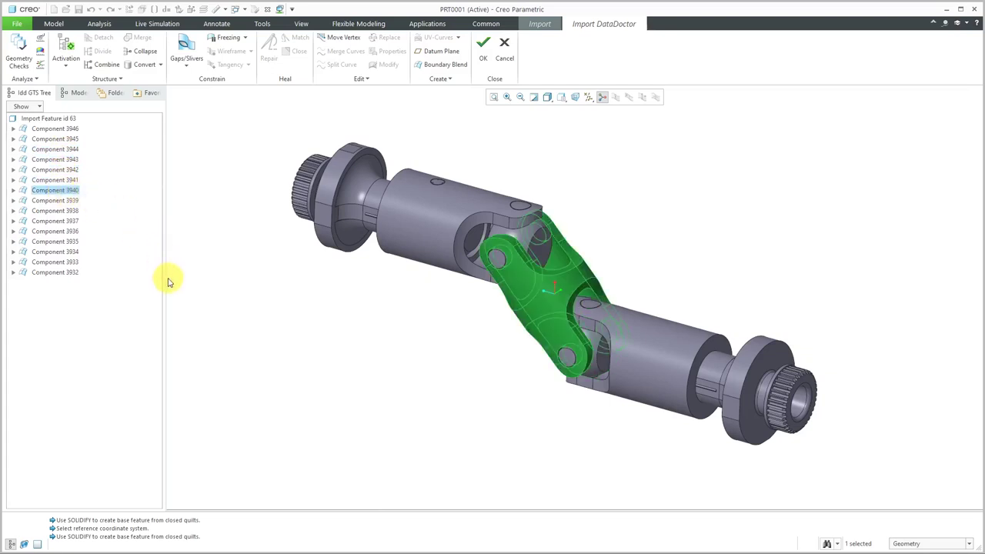
- Delete the yoke and shaft Components 3932–3935
left_click(73, 274, "ctrl")
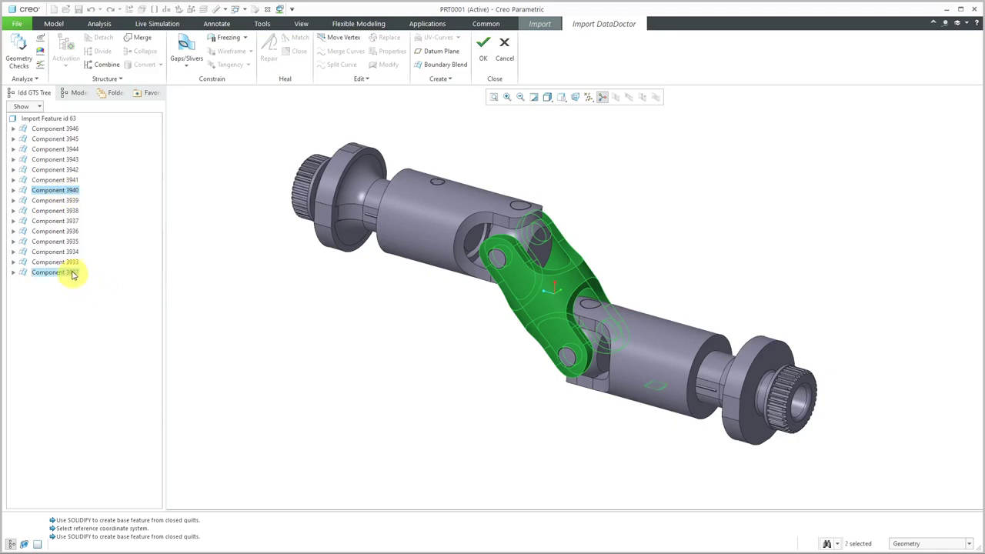
left_click(72, 263, "ctrl")
left_click(71, 252, "ctrl")
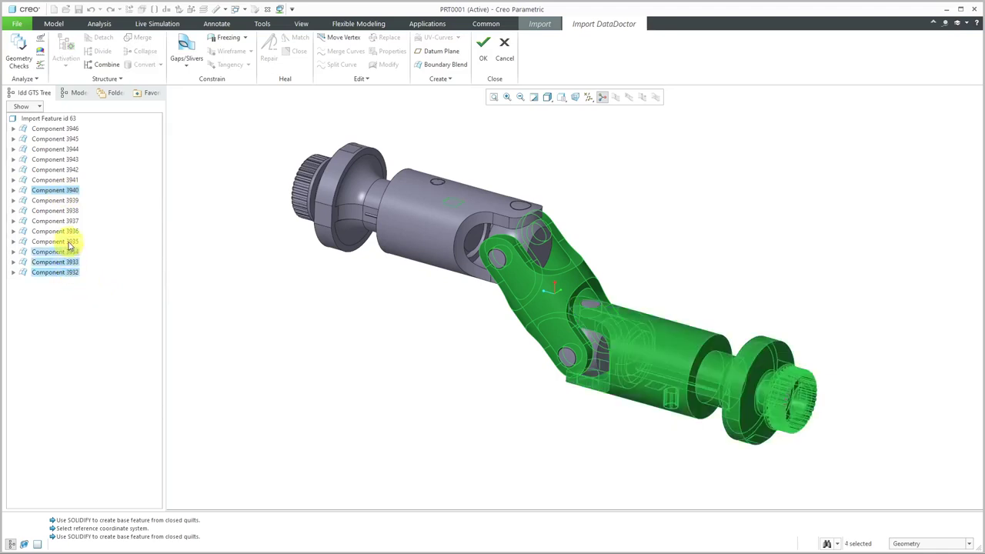
left_click(70, 244, "ctrl")
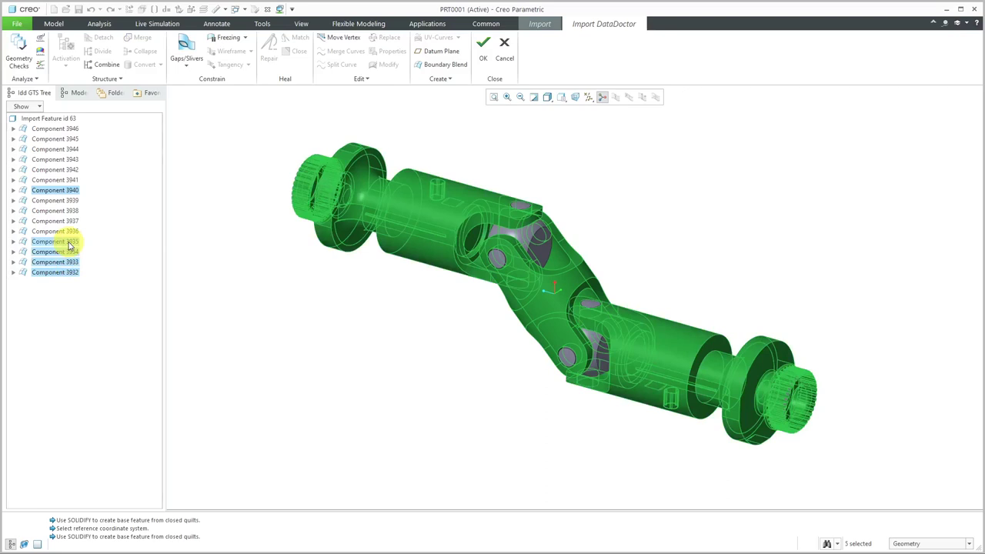
right_click(69, 245)
left_click(92, 274)
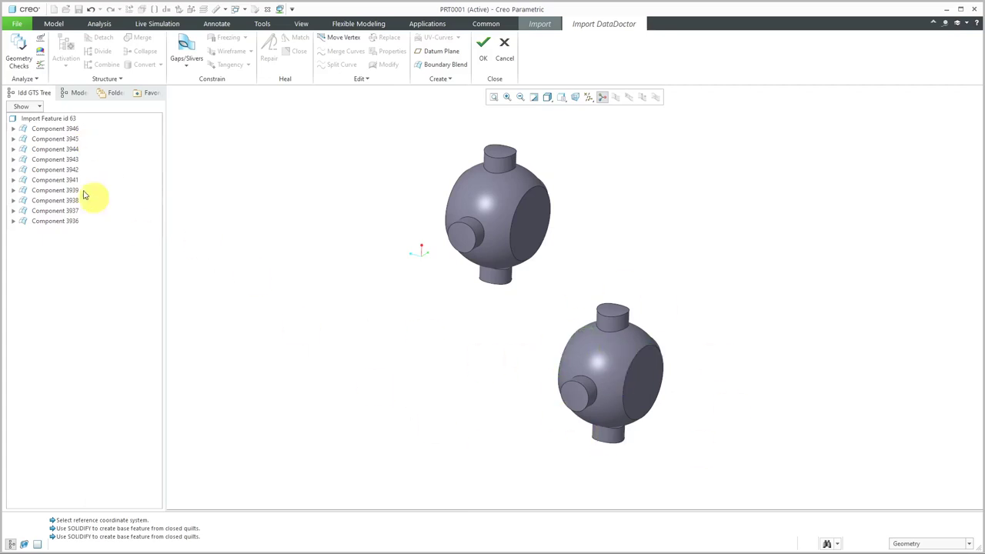
- Delete the second cross, Components 3936–3939, and orbit to check the remaining cross
left_click(43, 130)
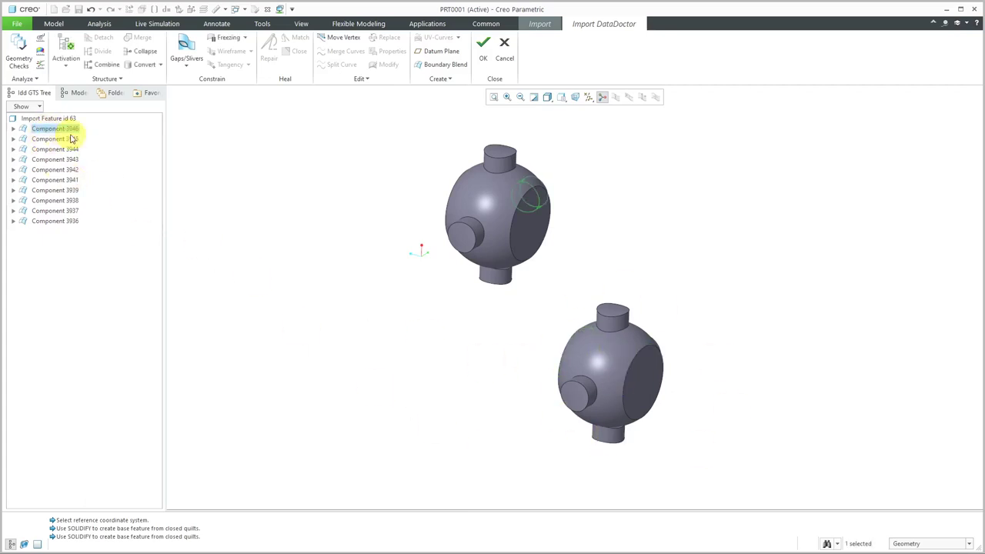
left_click(75, 221, "ctrl")
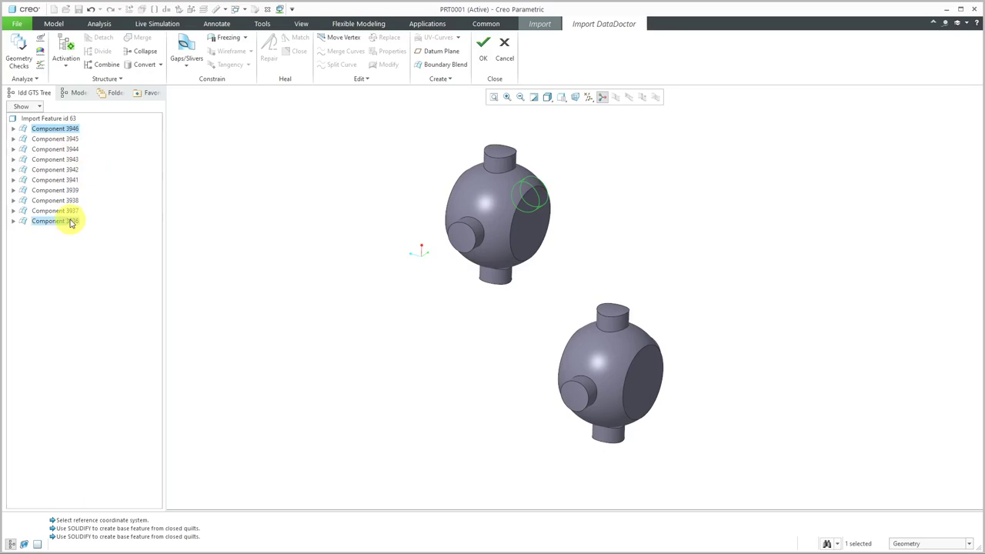
left_click(72, 212, "ctrl")
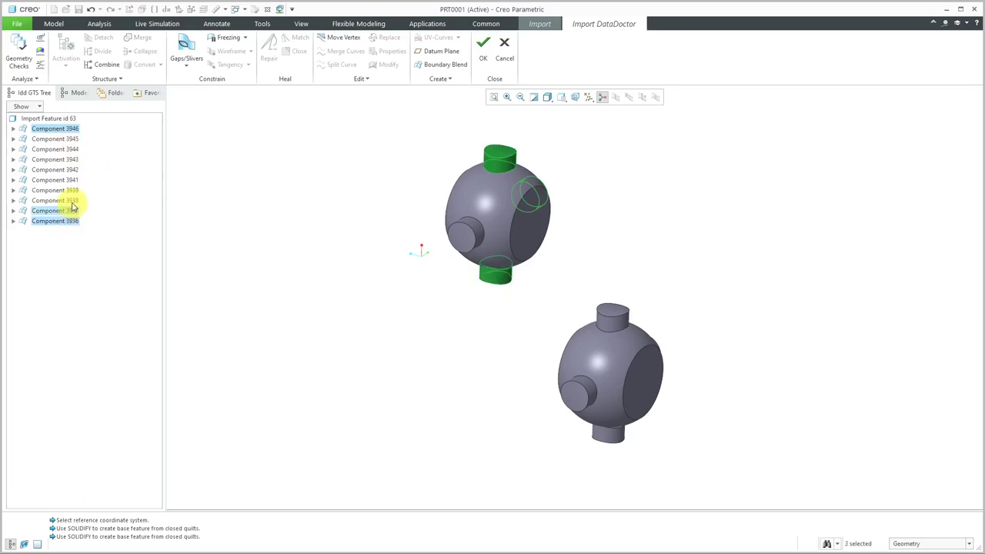
left_click(73, 201, "ctrl")
left_click(73, 192, "ctrl")
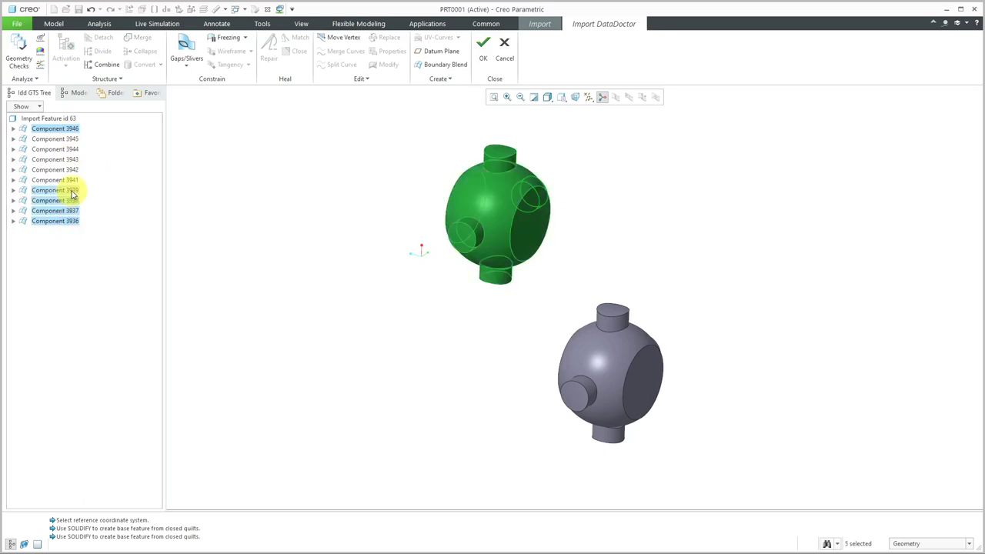
right_click(72, 196)
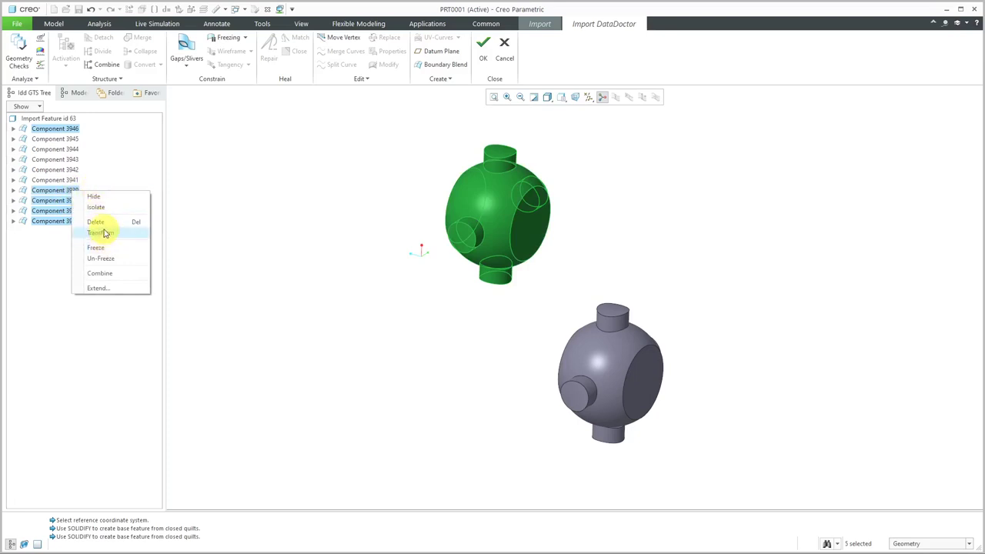
left_click(100, 224)
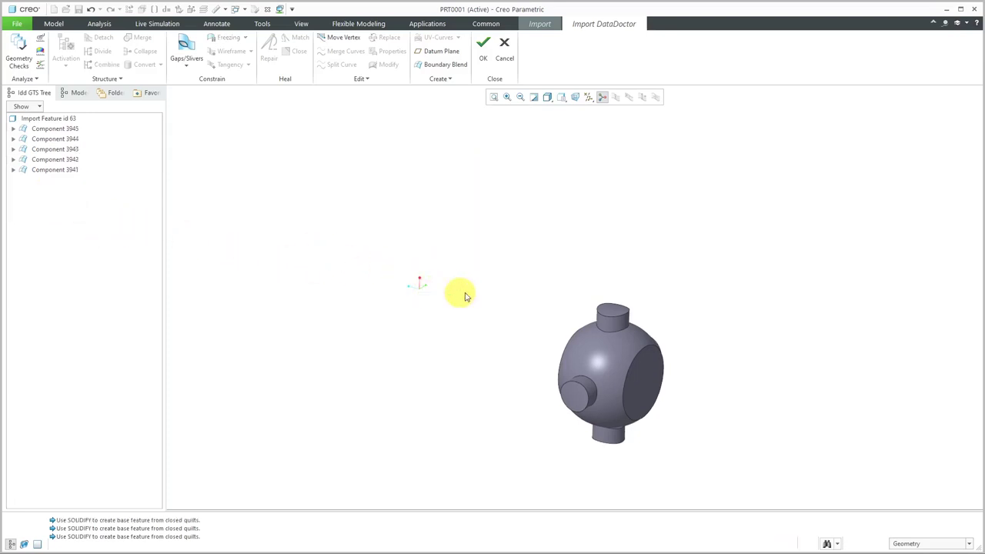
mouse_move(465, 298)
middle_mouse_down()
mouse_move(453, 282)
mouse_move(470, 293)
middle_mouse_up()
scroll(616, 451, "down", 2)
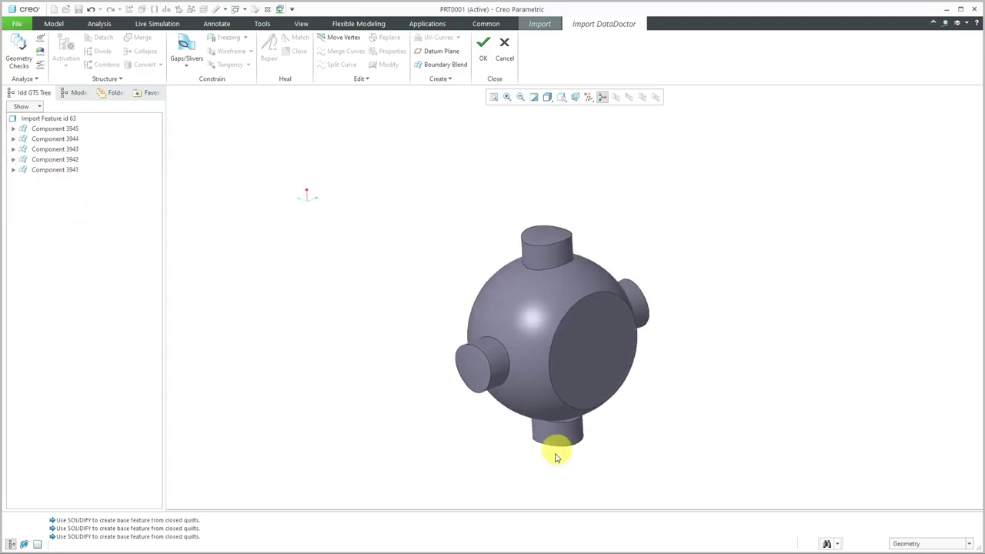
mouse_move(502, 420)
middle_mouse_down()
mouse_move(528, 409)
mouse_move(493, 403)
mouse_move(498, 415)
middle_mouse_up()
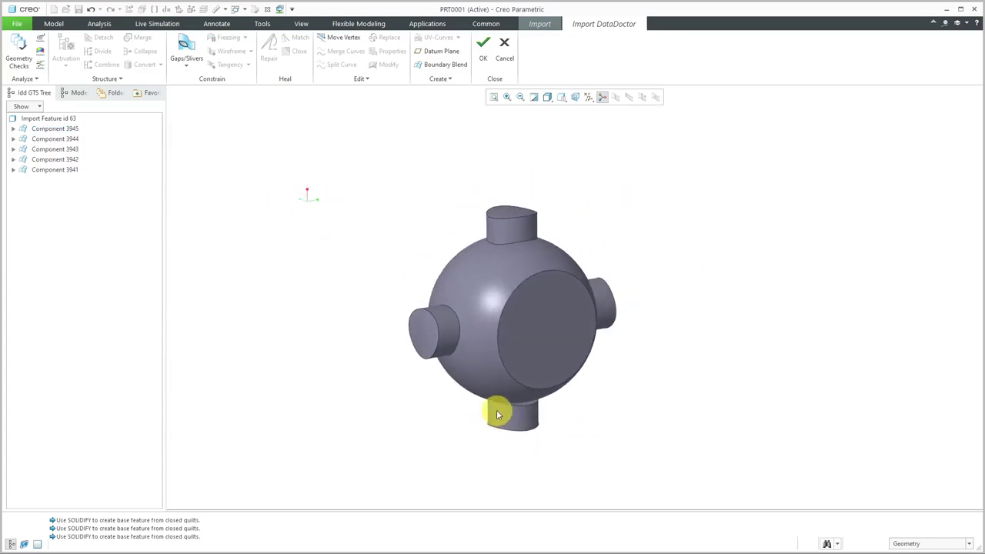
- Accept DataDoctor and the Import dashboard, then turn on datum plane display
left_click(490, 56)
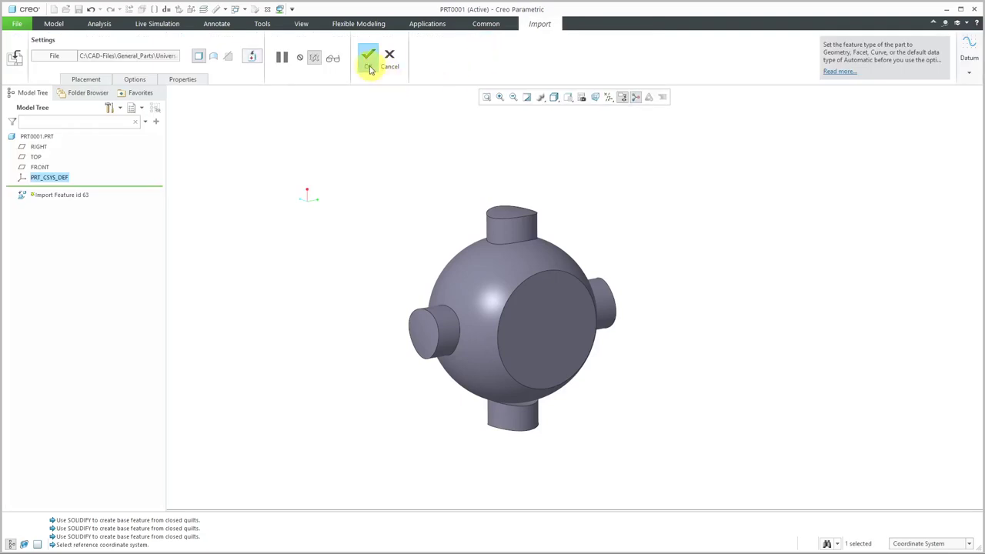
left_click(368, 59)
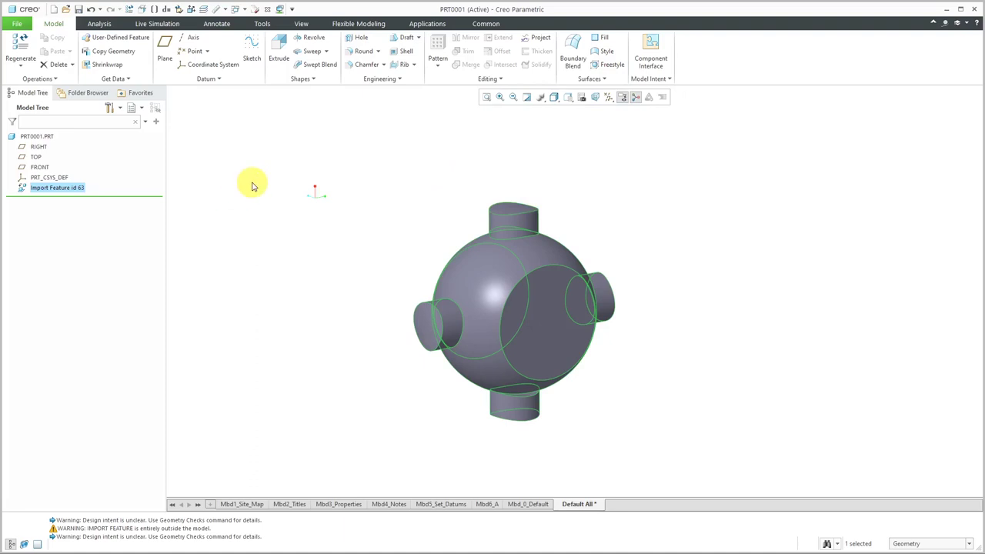
left_click(608, 99)
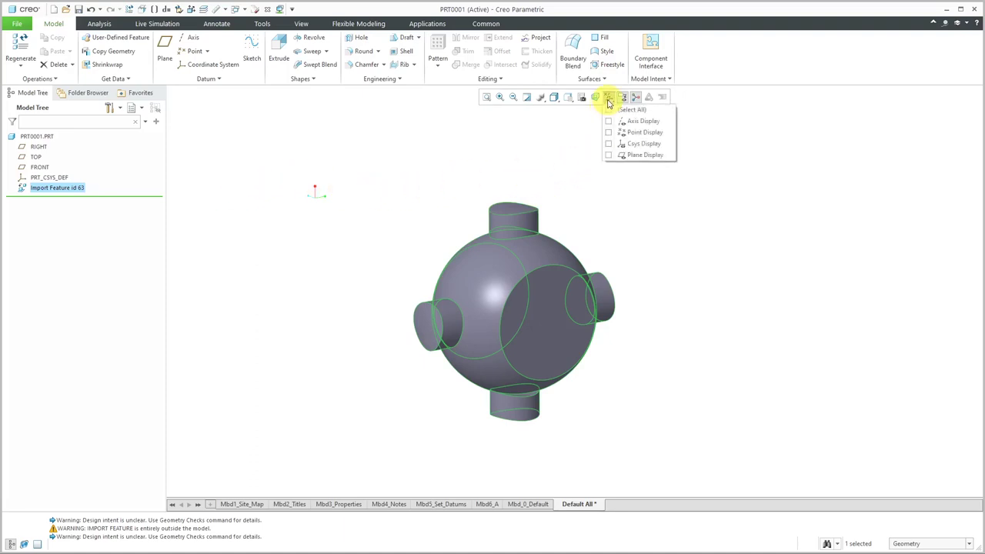
left_click(644, 156)
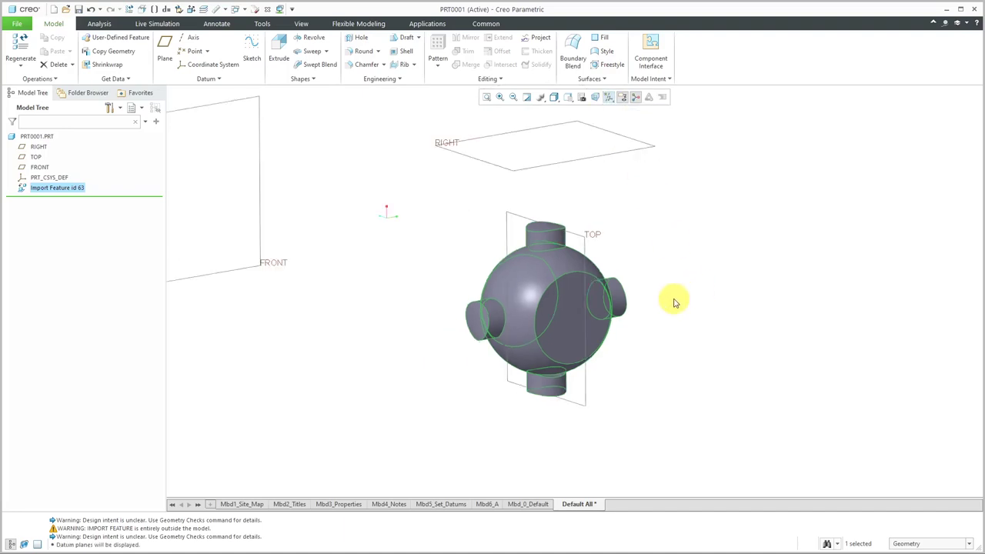
middle_click_drag(590, 281, 607, 296)
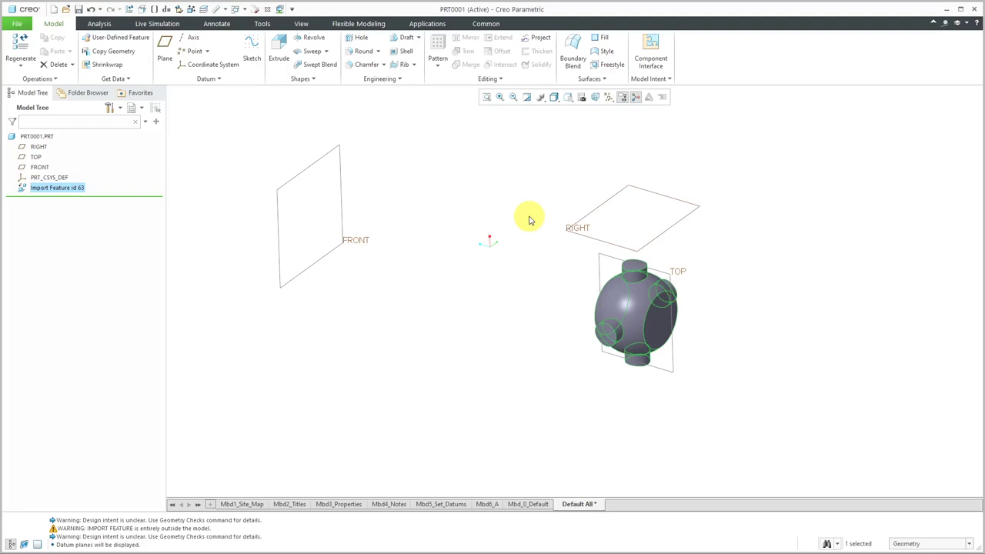
- On Flexible Modeling, window-select the cross and start Move using Constraints with Placement open
left_click(366, 23)
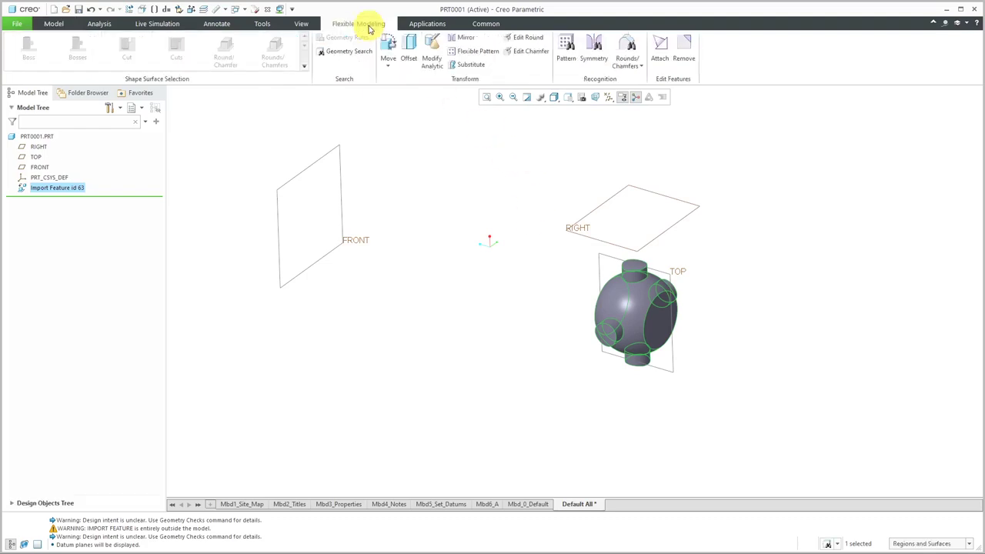
left_click(395, 69)
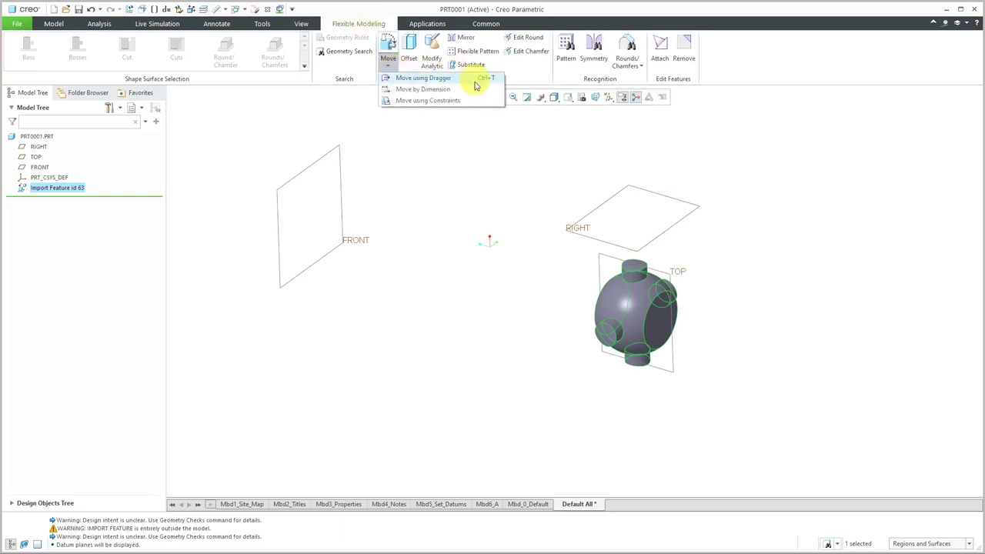
left_click(461, 213)
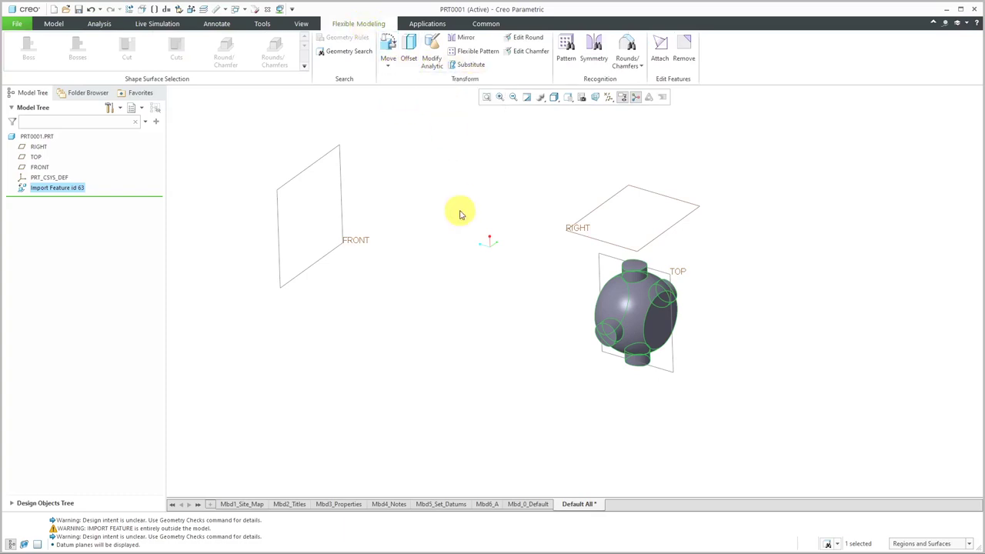
left_click_drag(482, 231, 753, 416)
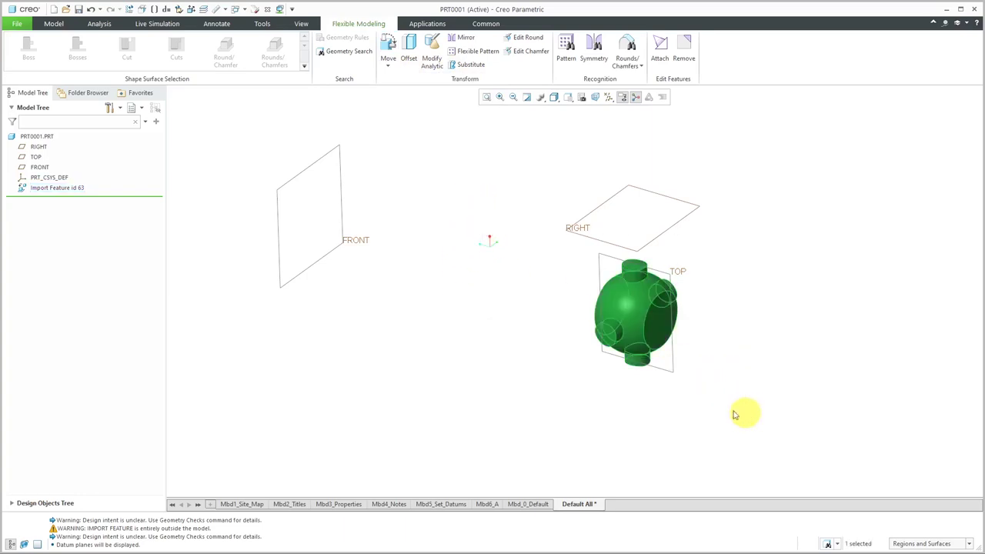
left_click(388, 66)
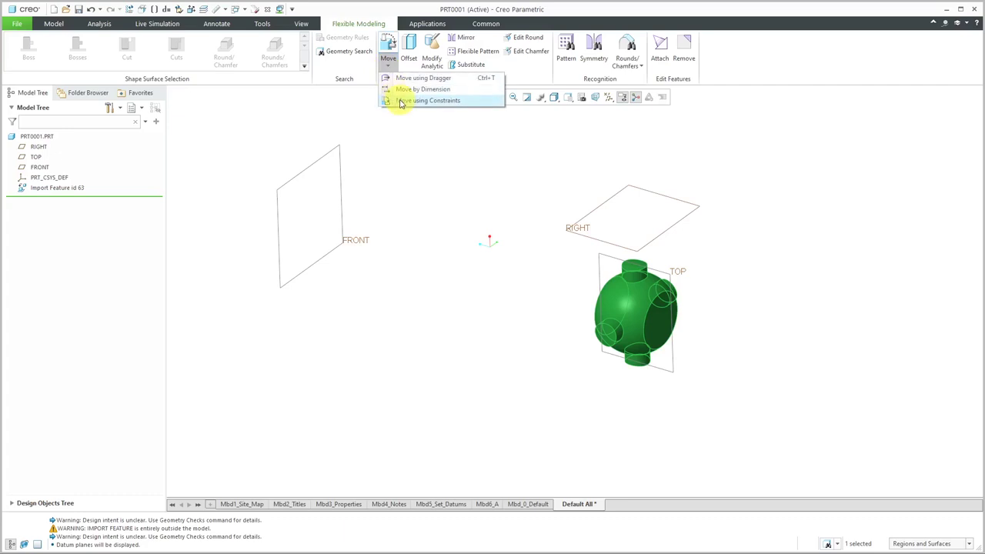
left_click(401, 103)
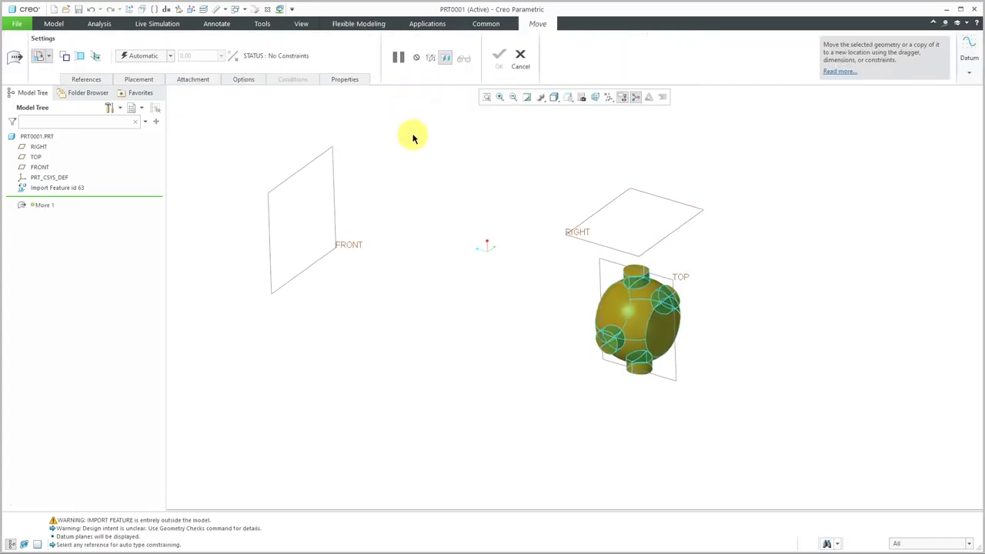
left_click(138, 80)
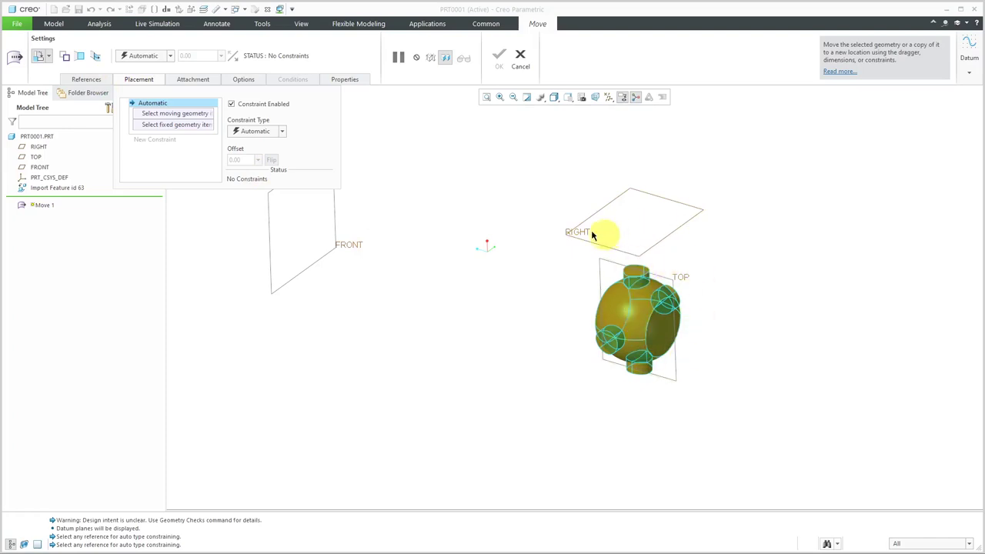
left_click(970, 72)
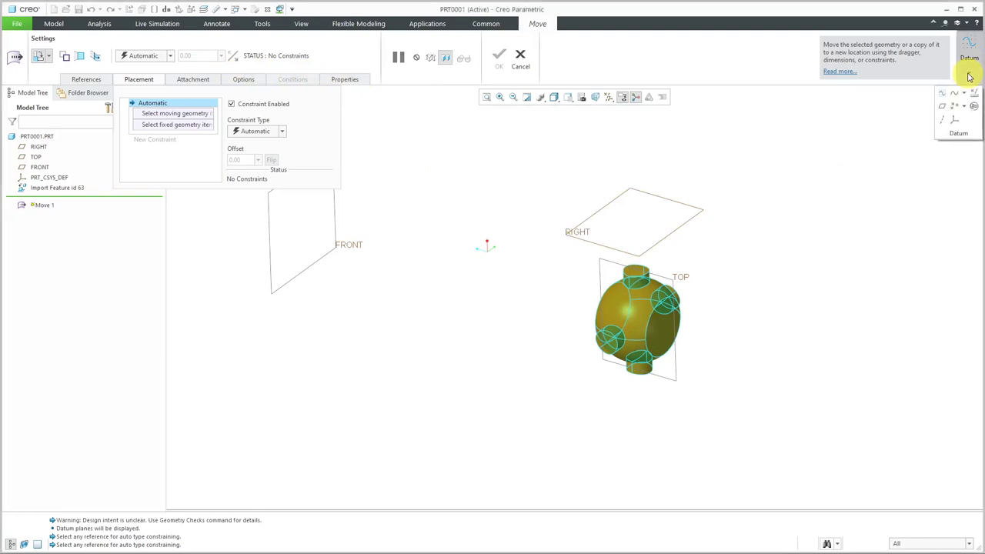
- Create datum plane DTM1 midway between two opposite arm end faces of the cross
left_click(944, 110)
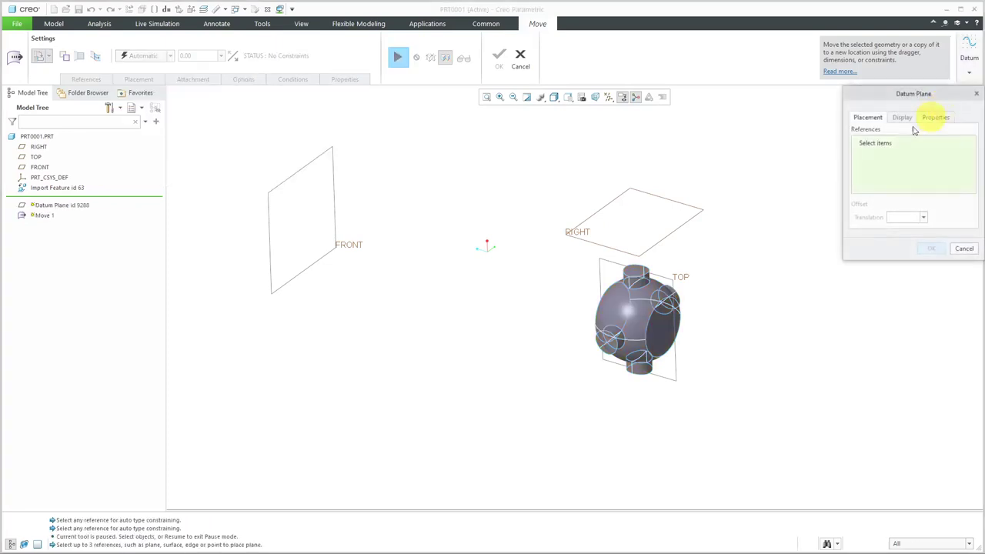
left_click(672, 330)
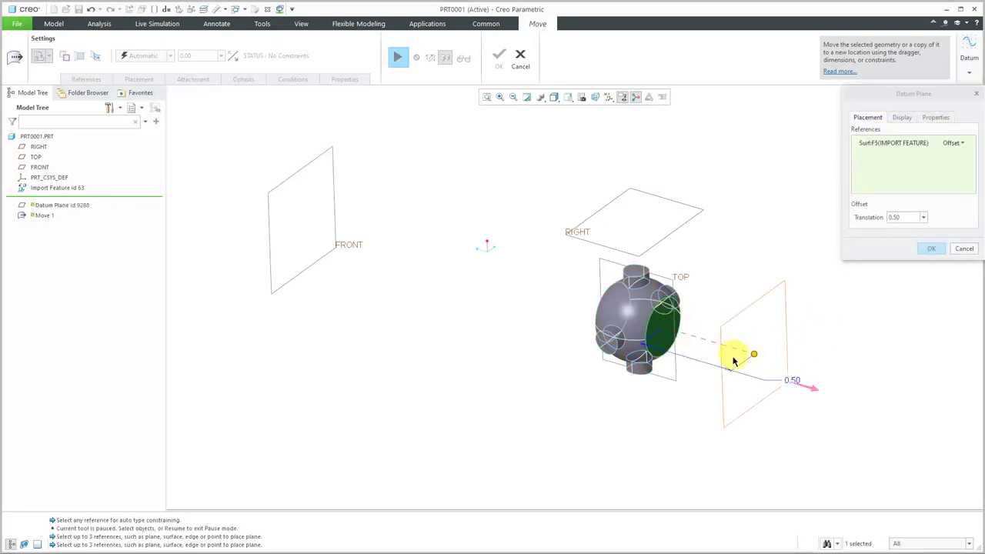
middle_click_drag(746, 377, 796, 377)
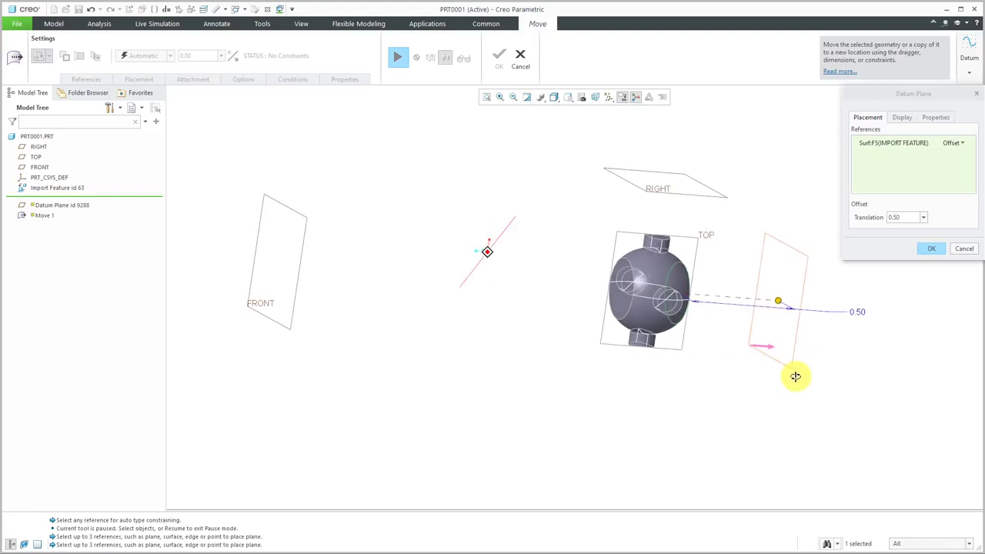
left_click(621, 299, "ctrl")
middle_click_drag(741, 352, 671, 347)
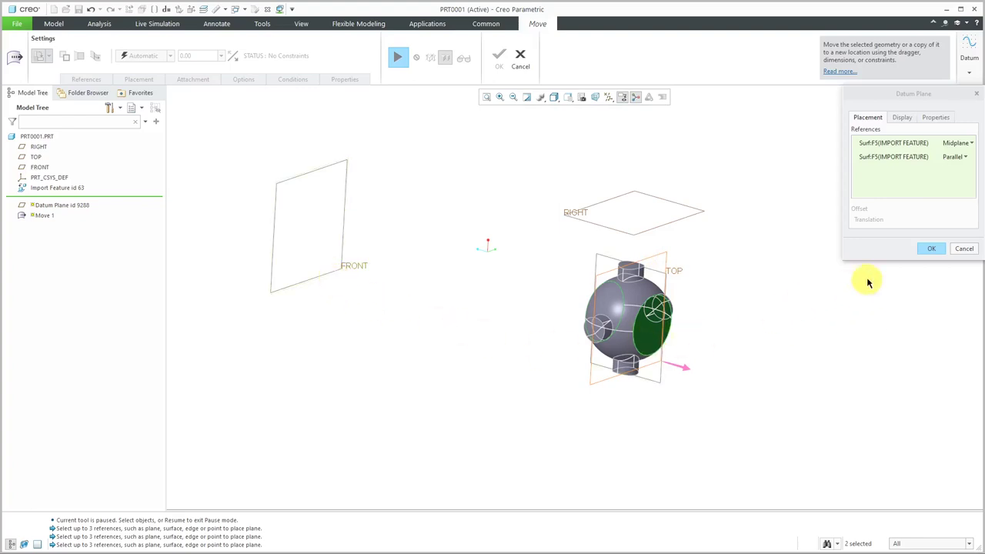
left_click(932, 249)
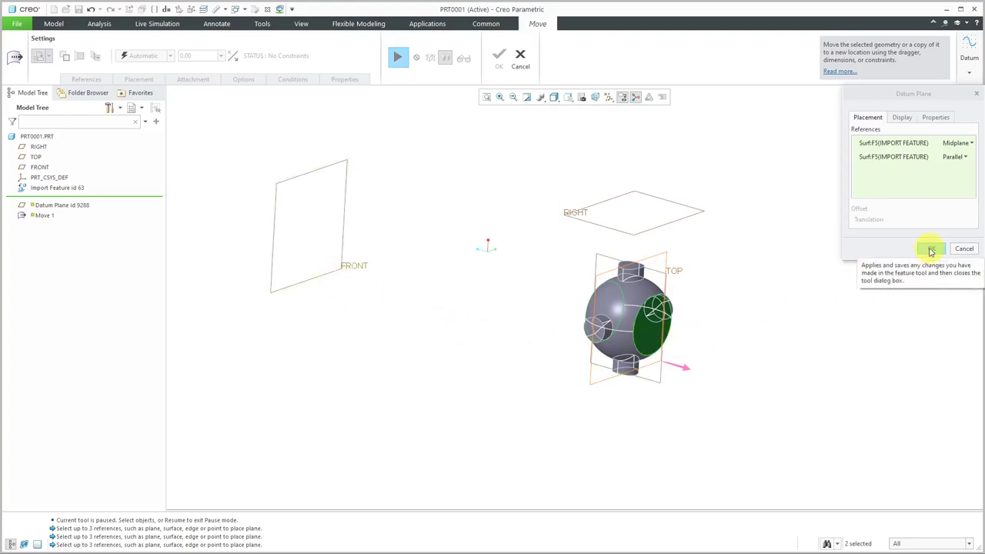
- Resume Move 1, replacing the DTM1 placement reference with FRONT as the fixed reference
left_click(399, 59)
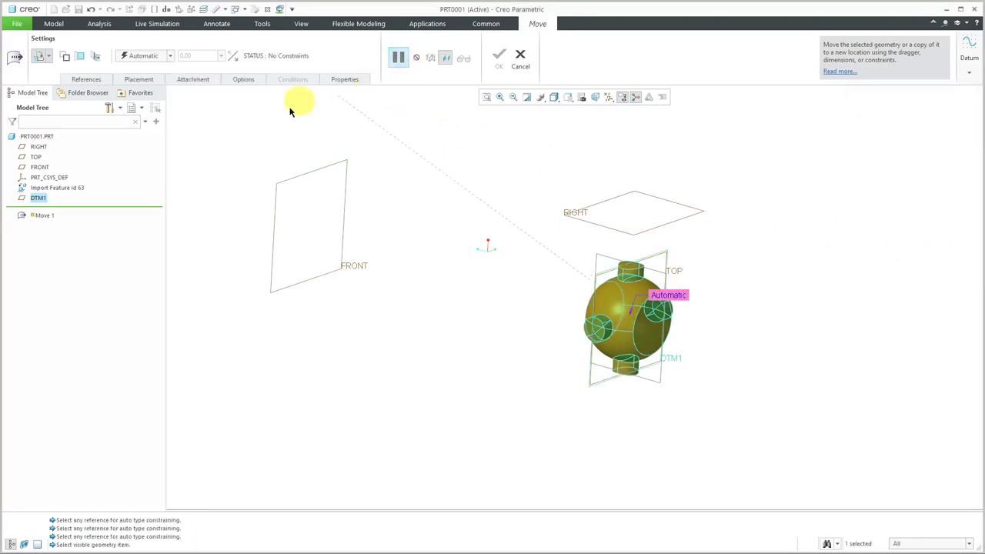
left_click(149, 79)
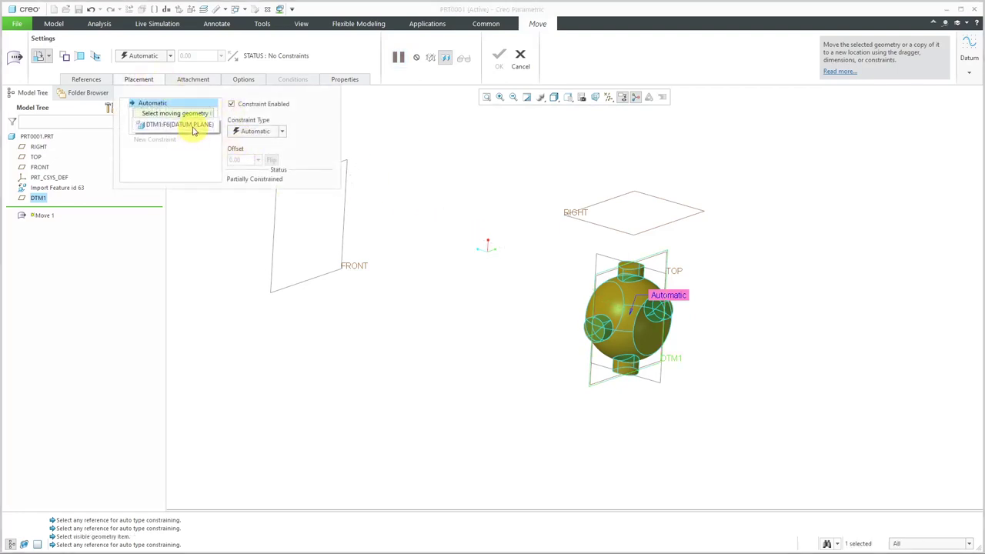
right_click(193, 131)
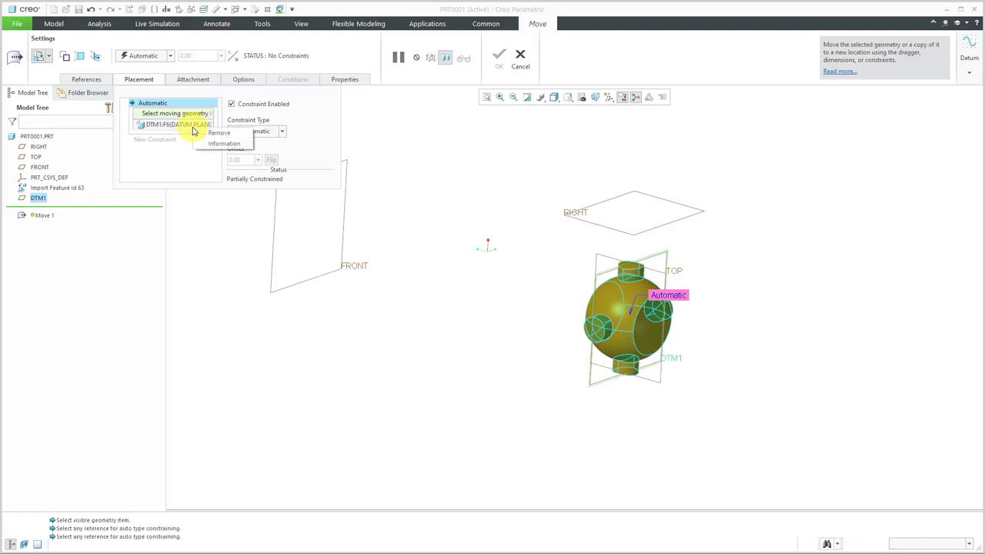
left_click(214, 135)
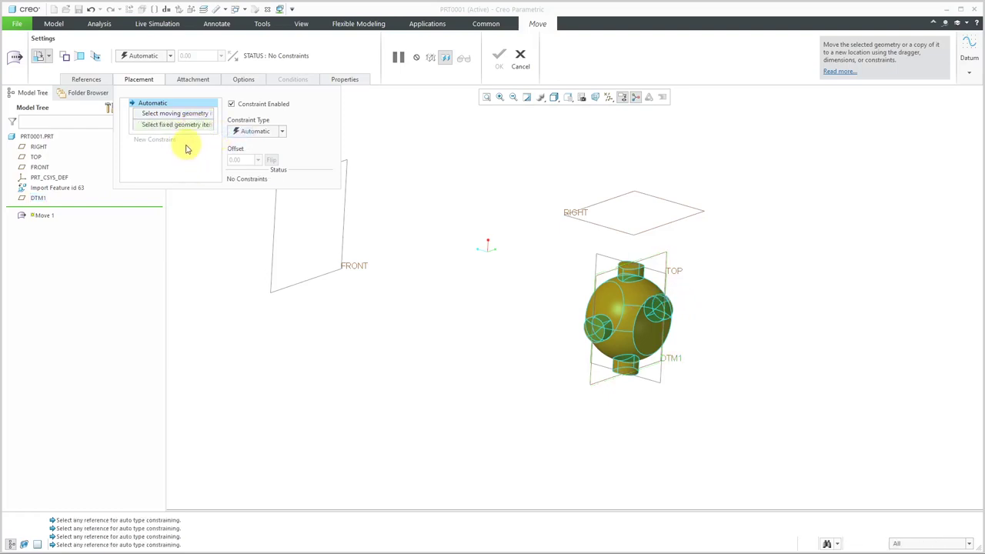
left_click(271, 239)
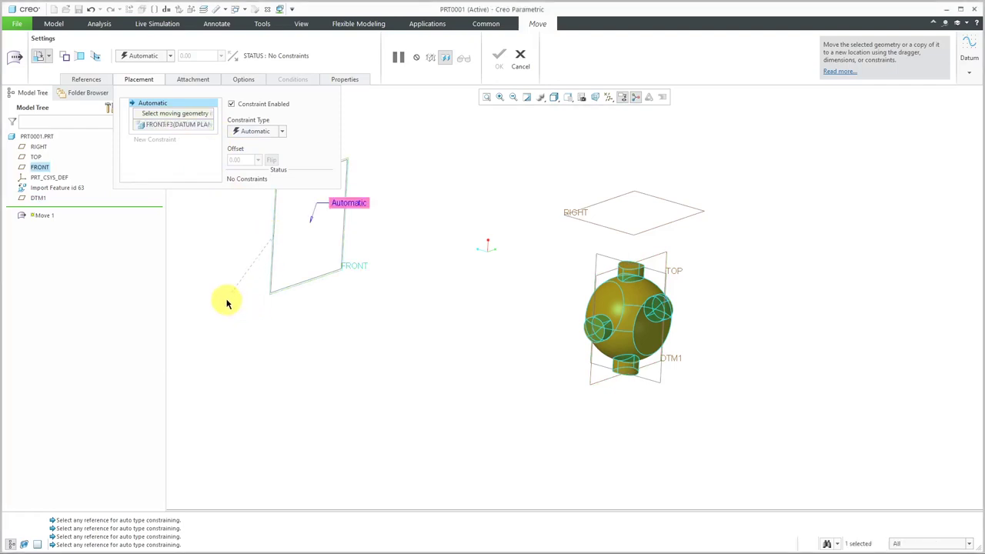
- Add DTM1 to the moved datums and constrain it to FRONT at distance 1.84
left_click(85, 80)
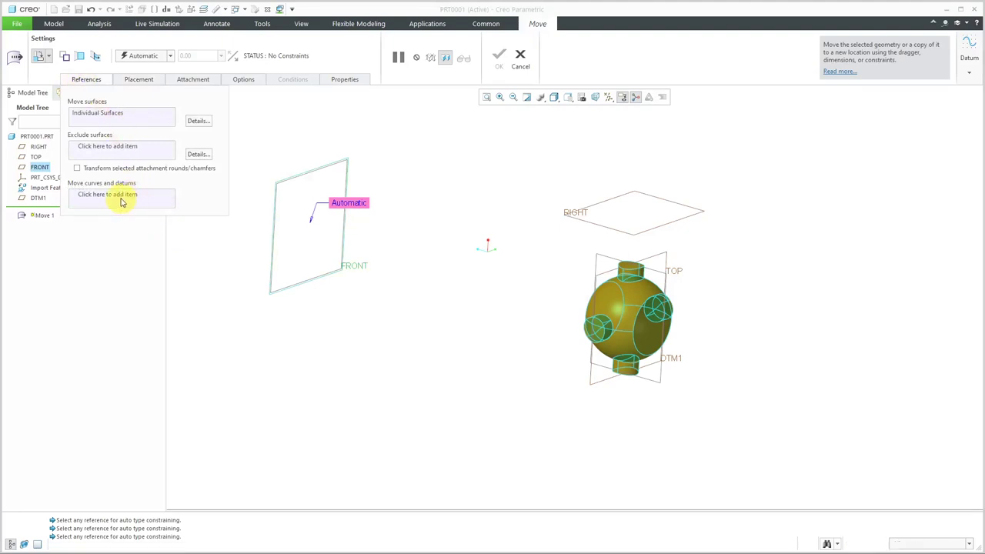
left_click(122, 199)
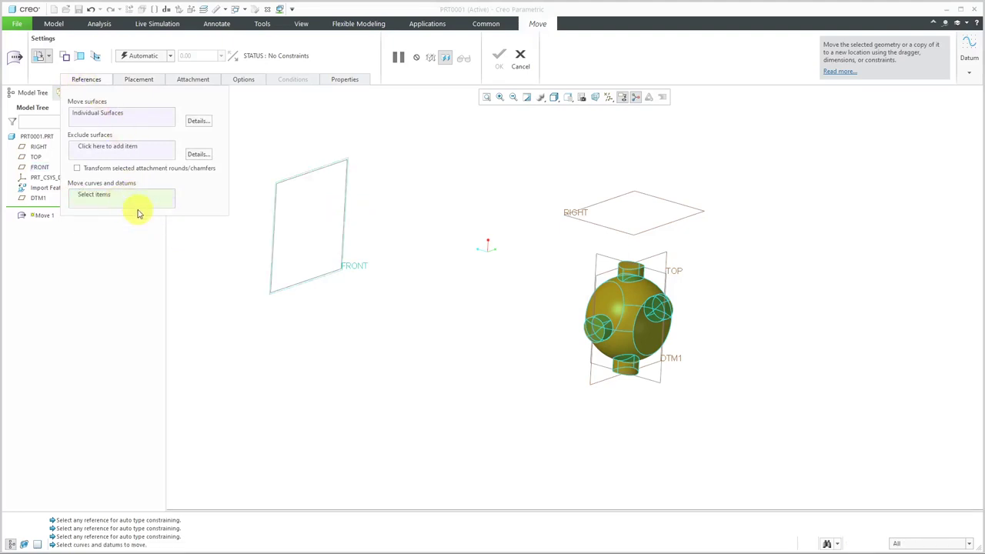
left_click(655, 260)
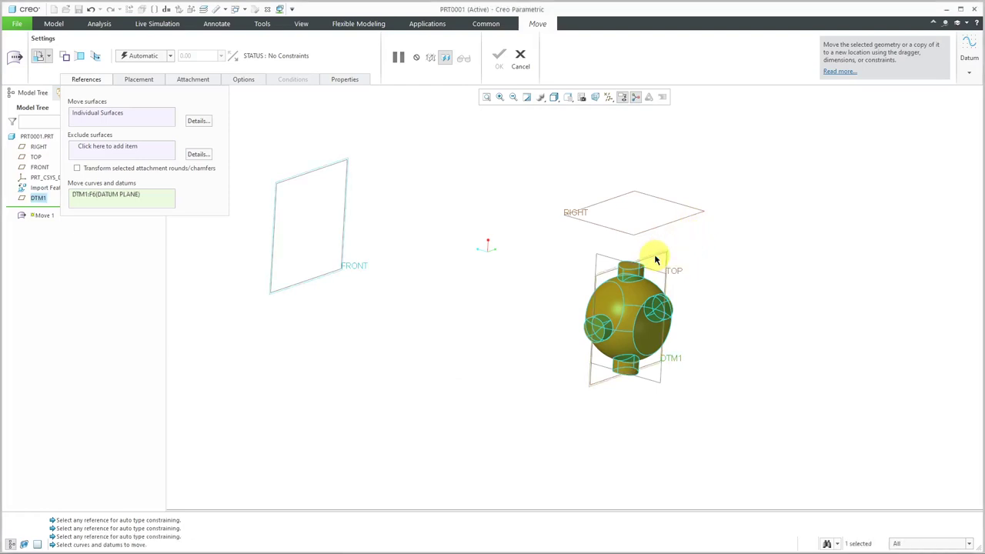
left_click(144, 80)
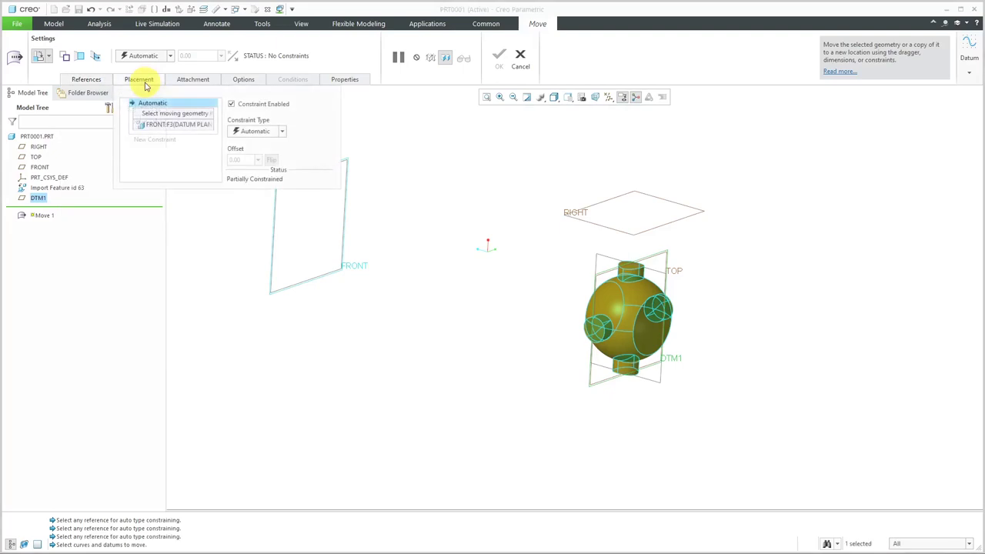
left_click(189, 116)
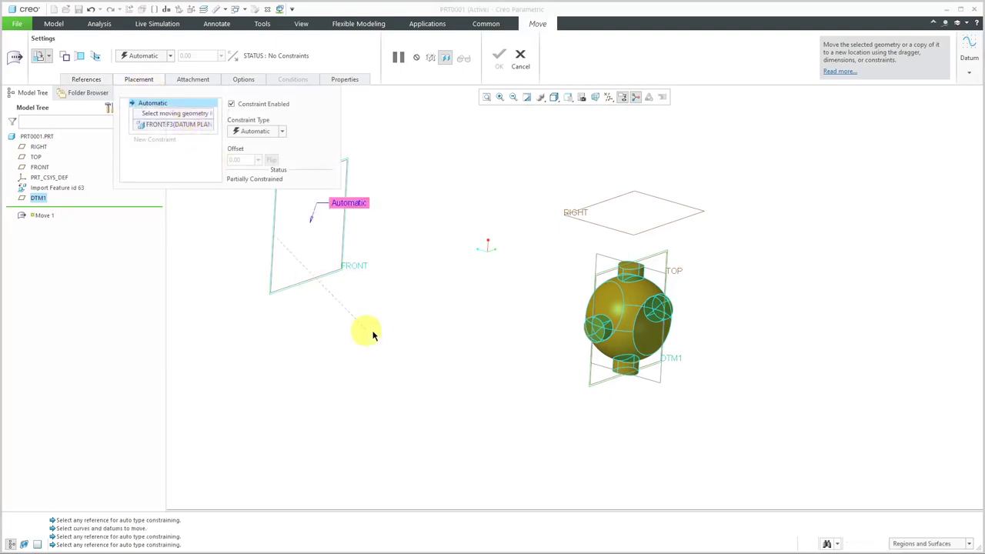
left_click(669, 258)
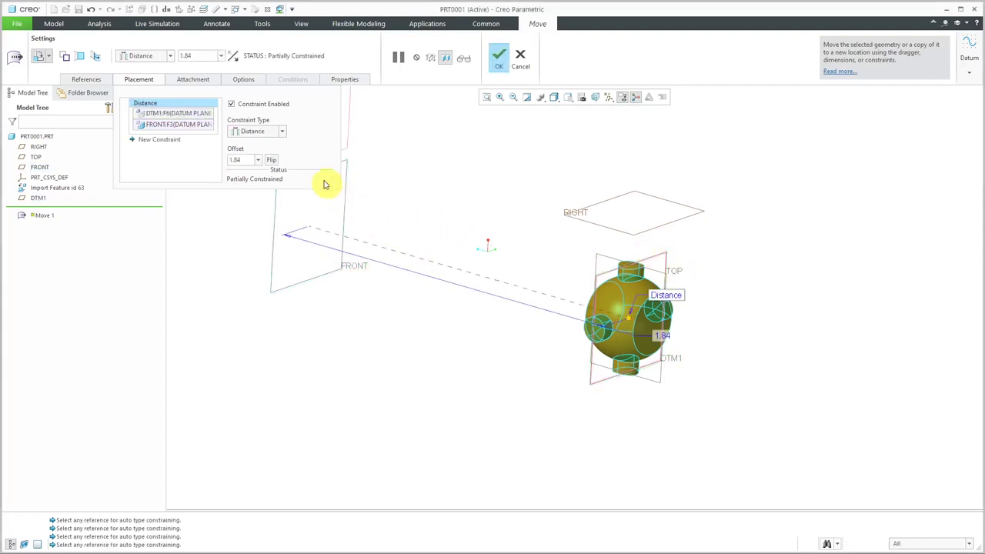
- Change the DTM1–FRONT constraint type from Distance to Coincident
left_click(283, 131)
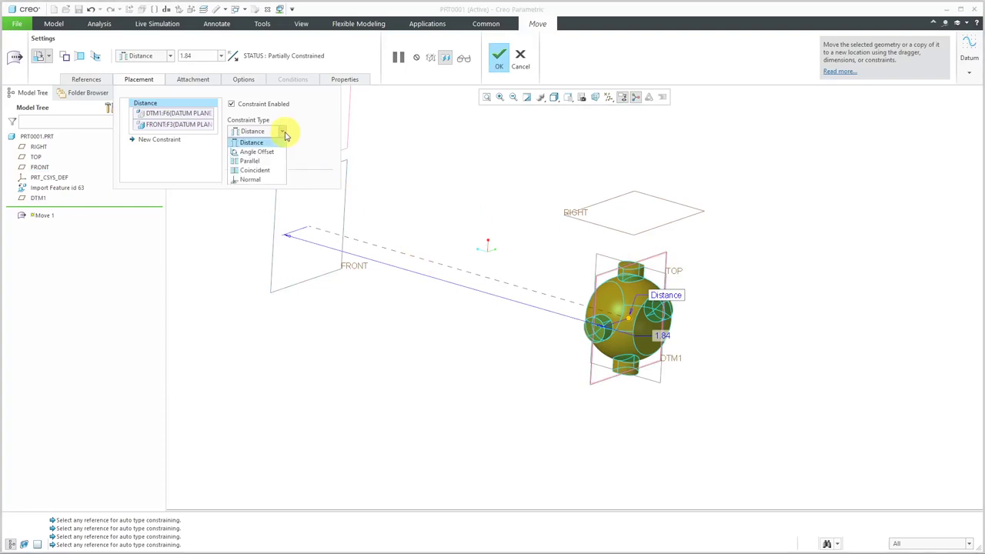
left_click(262, 170)
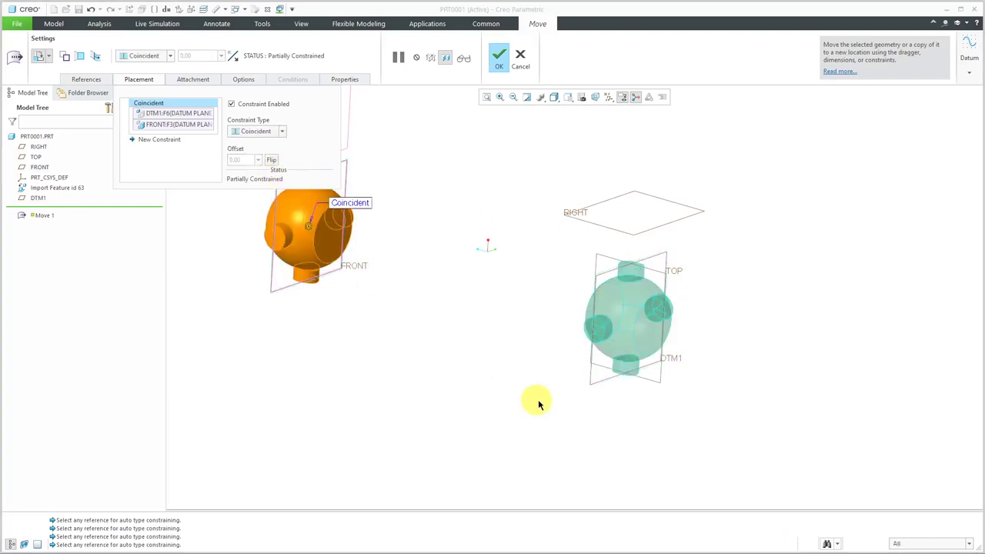
mouse_move(471, 301)
middle_mouse_down()
mouse_move(468, 287)
mouse_move(474, 301)
middle_mouse_up()
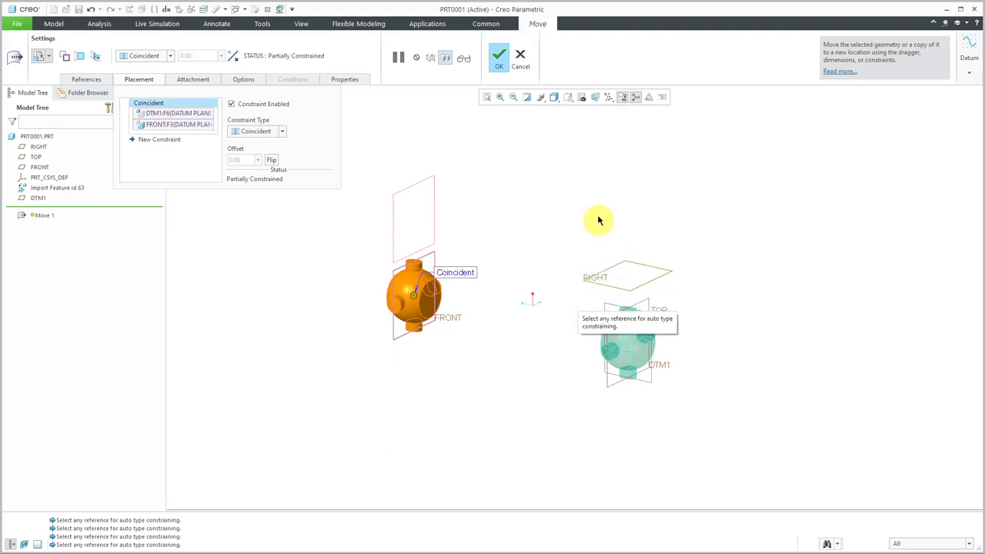
- Create datum axis A_1 through a cylindrical arm surface of the cross
left_click(971, 74)
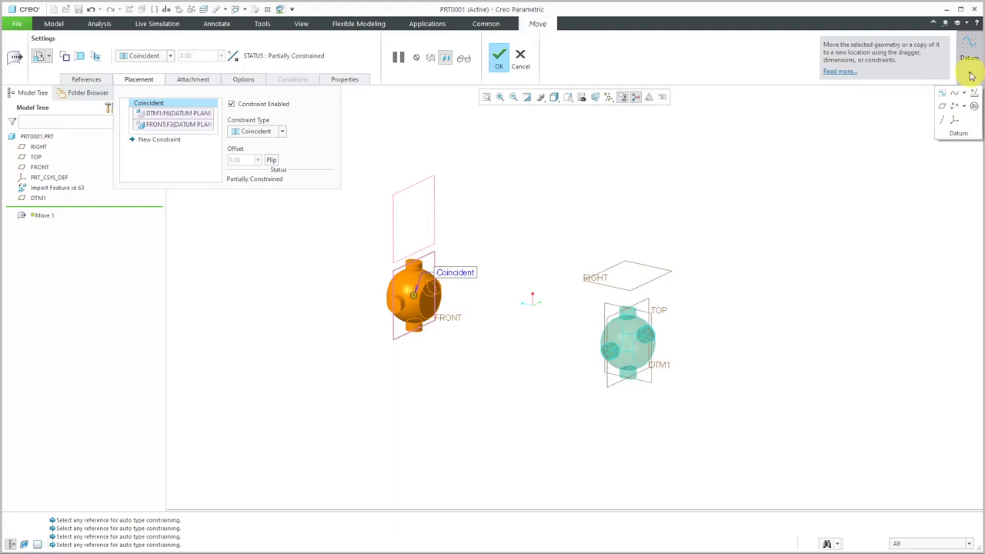
left_click(947, 121)
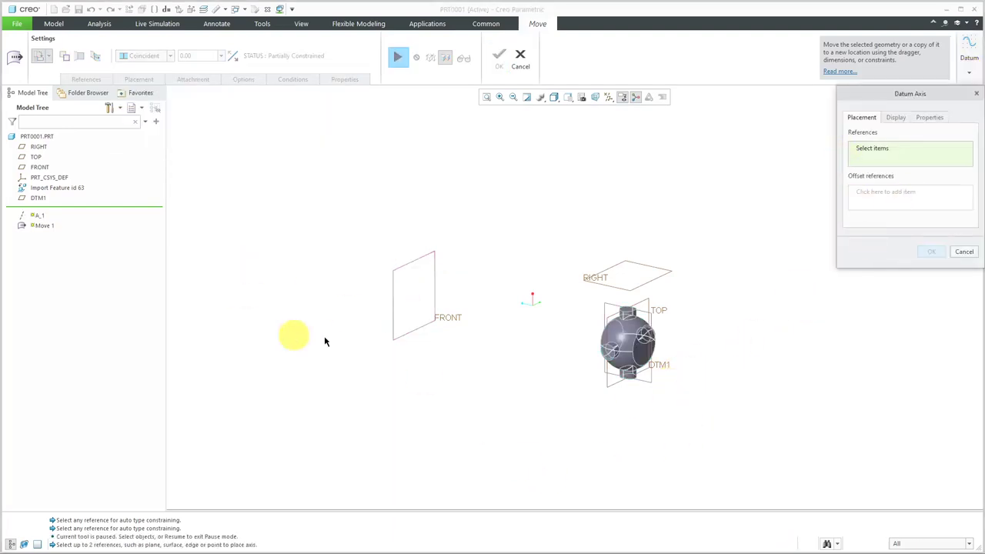
scroll(637, 365, "up", 2)
scroll(636, 365, "up", 3)
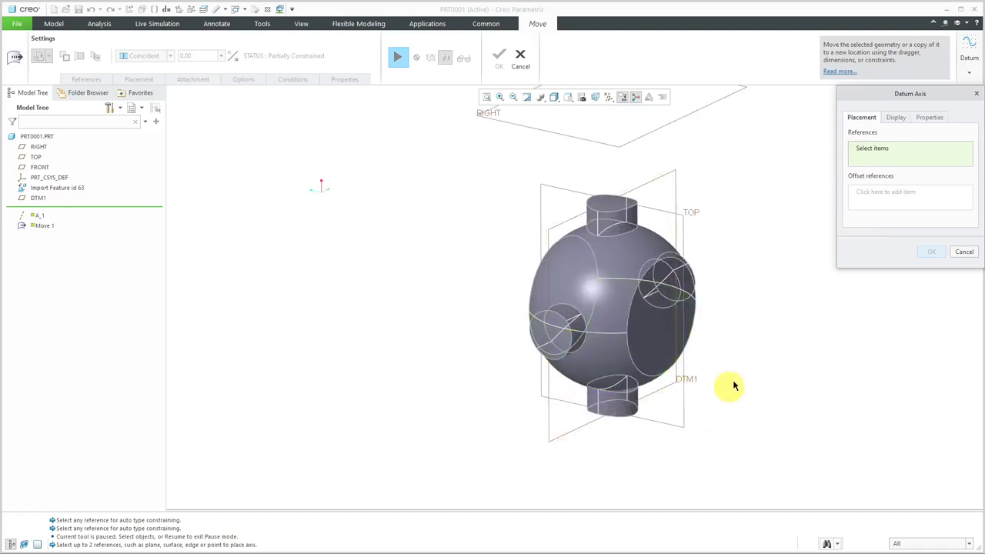
mouse_move(717, 363)
middle_mouse_down()
mouse_move(701, 349)
mouse_move(709, 359)
middle_mouse_up()
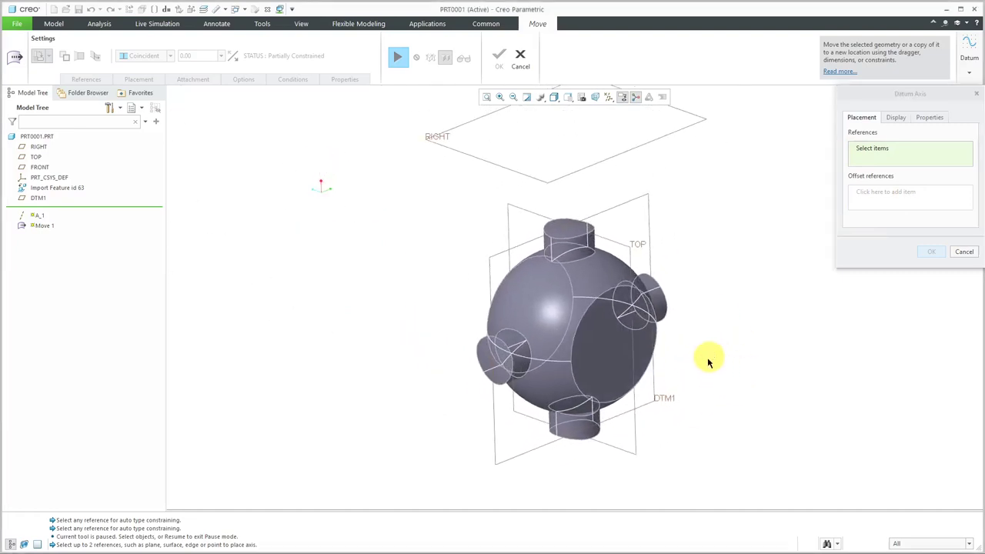
left_click(523, 363)
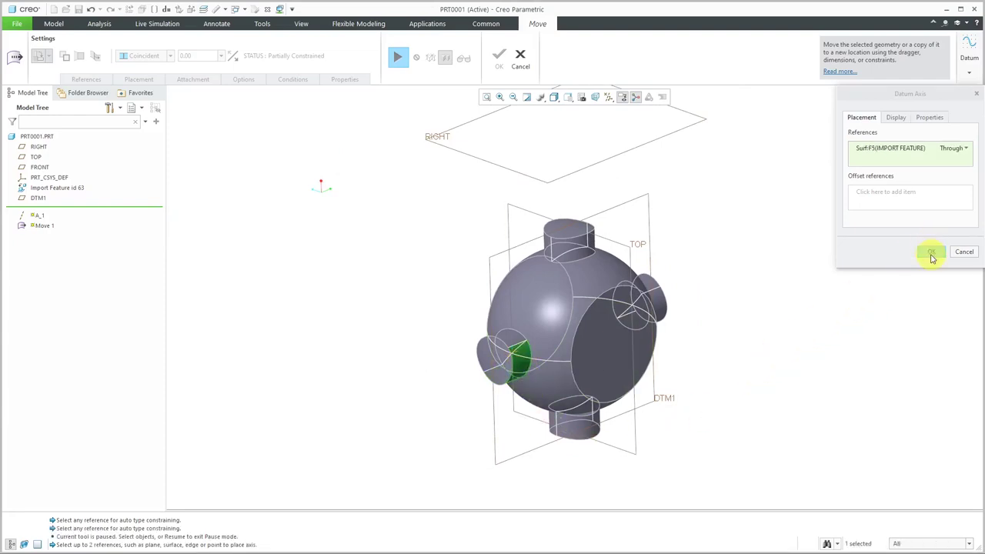
left_click(932, 253)
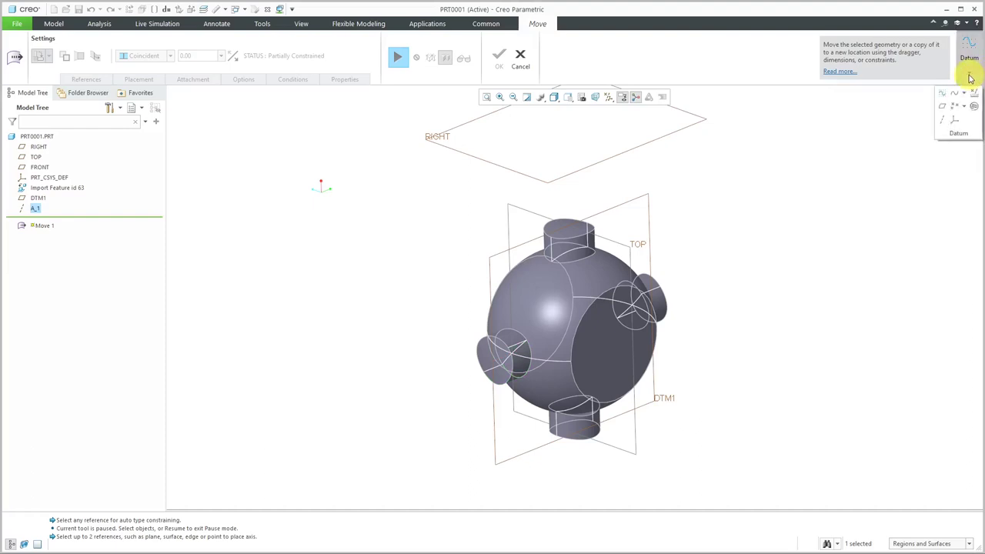
- Add datum plane DTM2 through axis A_1, with DTM1 as its Normal reference
left_click(943, 106)
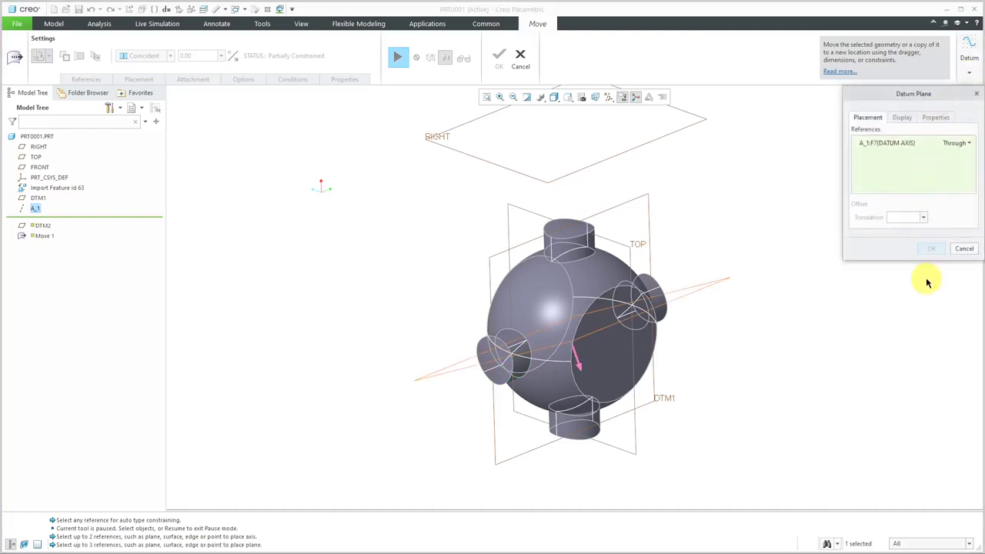
left_click(664, 402, "ctrl")
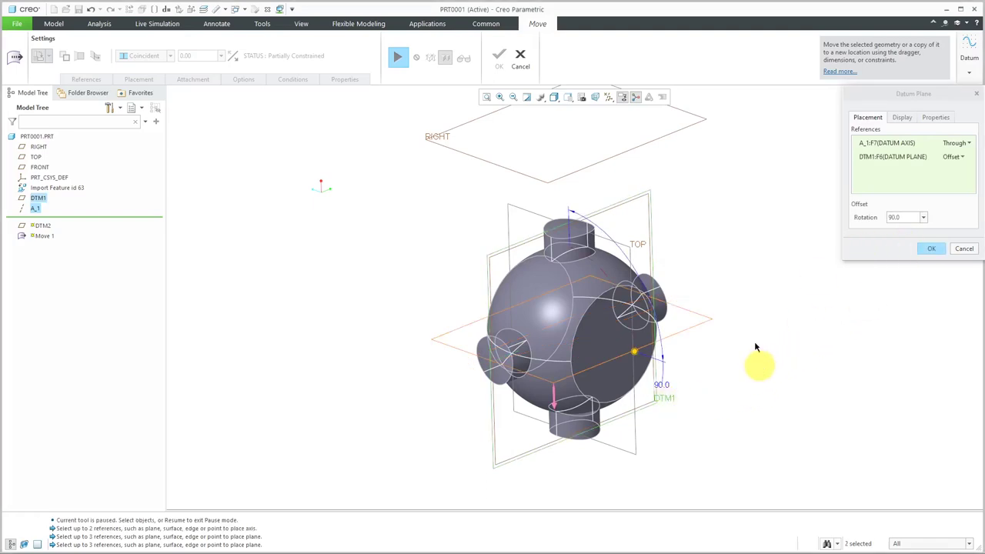
left_click(967, 159)
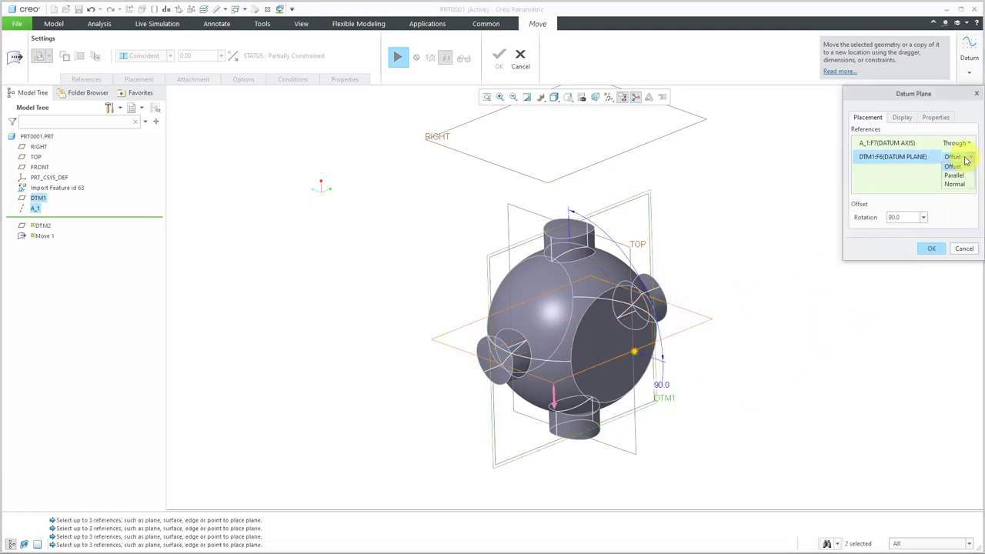
left_click(956, 185)
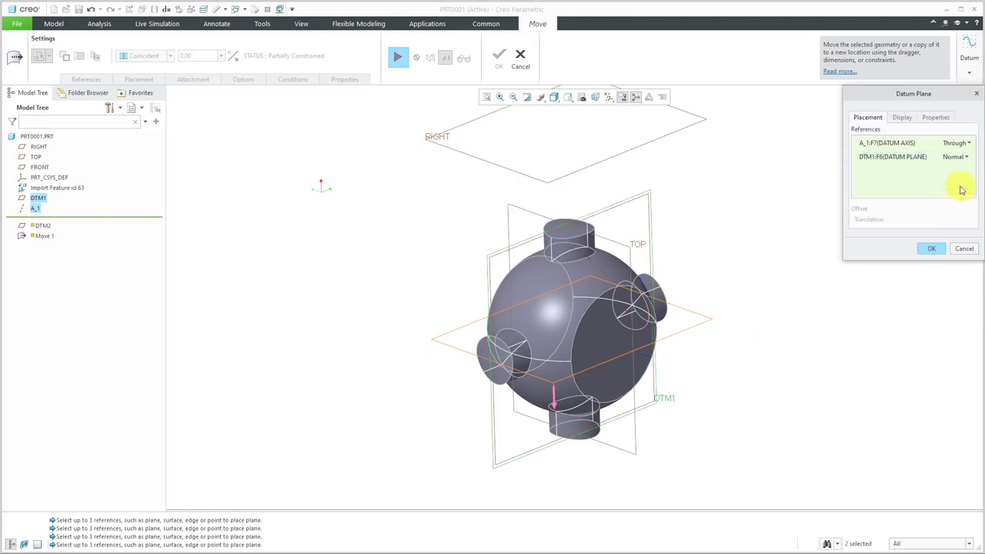
left_click(933, 249)
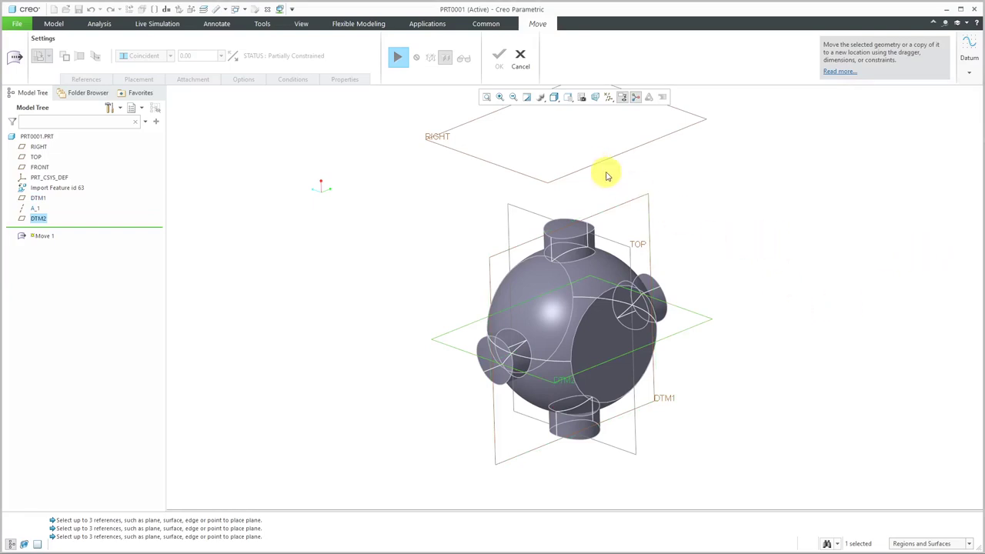
- Resume Move 1 and add DTM2 to the moved datums alongside DTM1
left_click(398, 58)
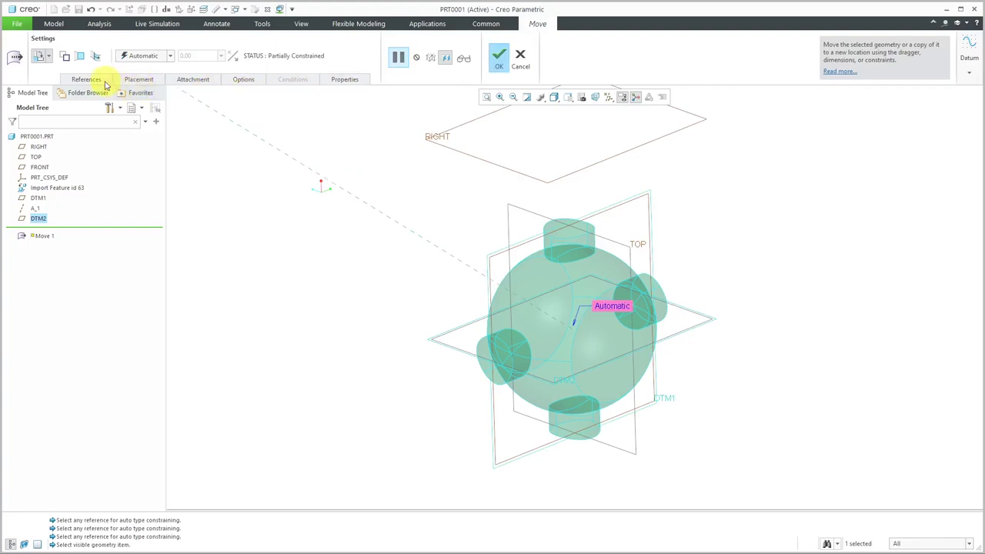
left_click(85, 80)
left_click(142, 199)
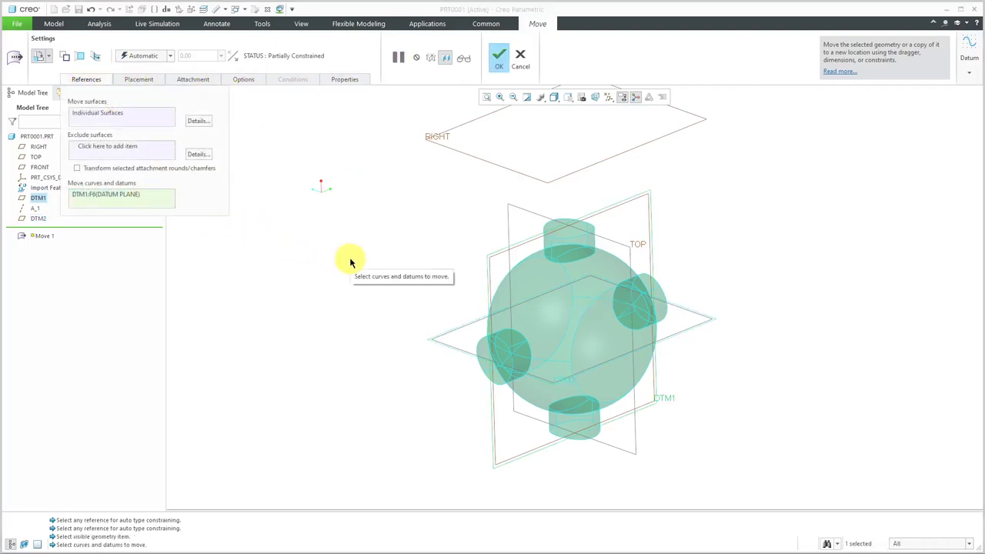
left_click(701, 322)
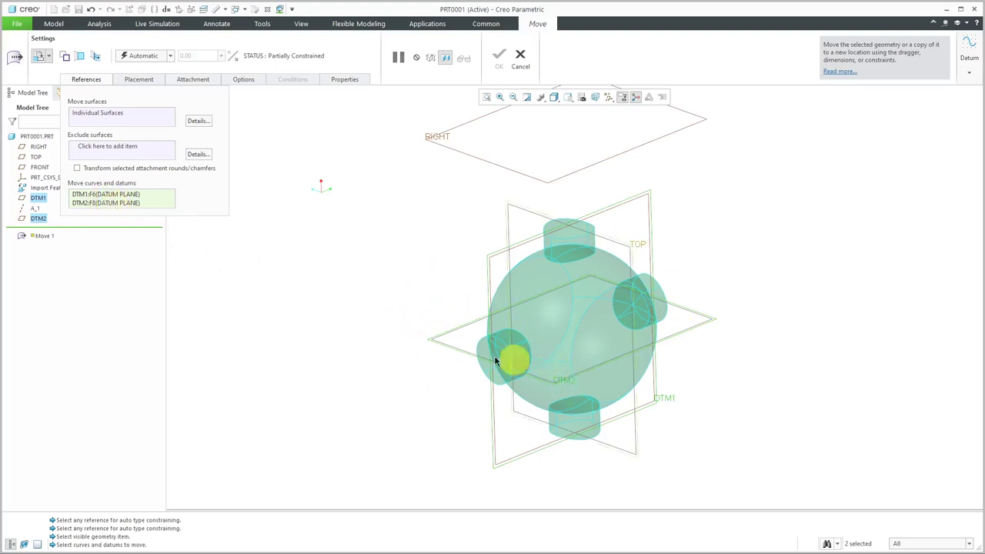
- Replace the DTM2 reference with a Coincident constraint between RIGHT and DTM2, and finish Move 1
left_click(147, 80)
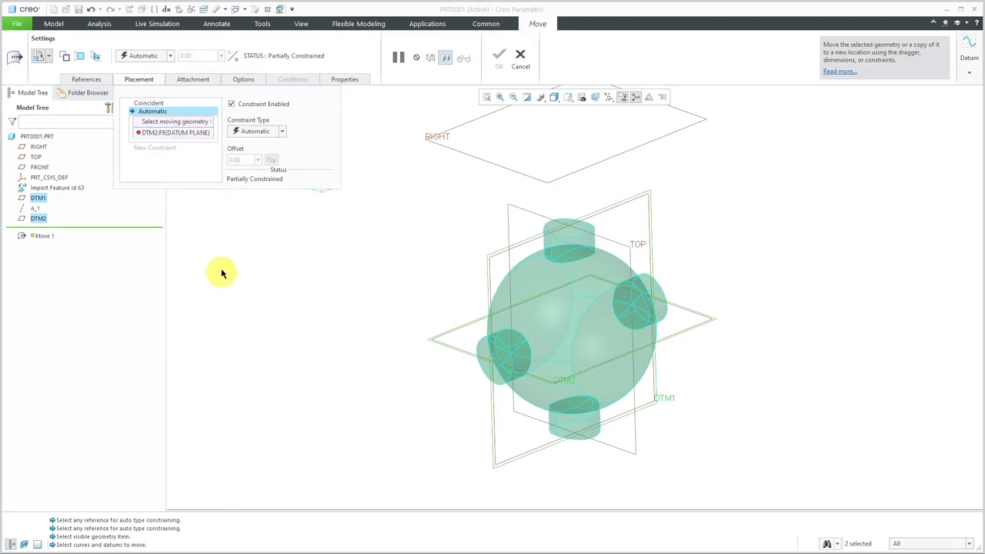
right_click(197, 139)
left_click(205, 143)
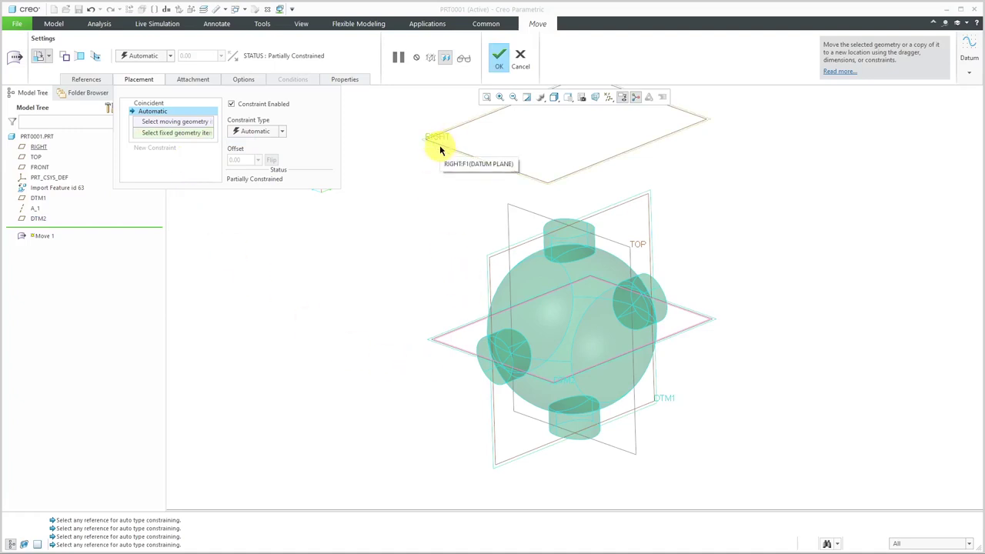
left_click(440, 145)
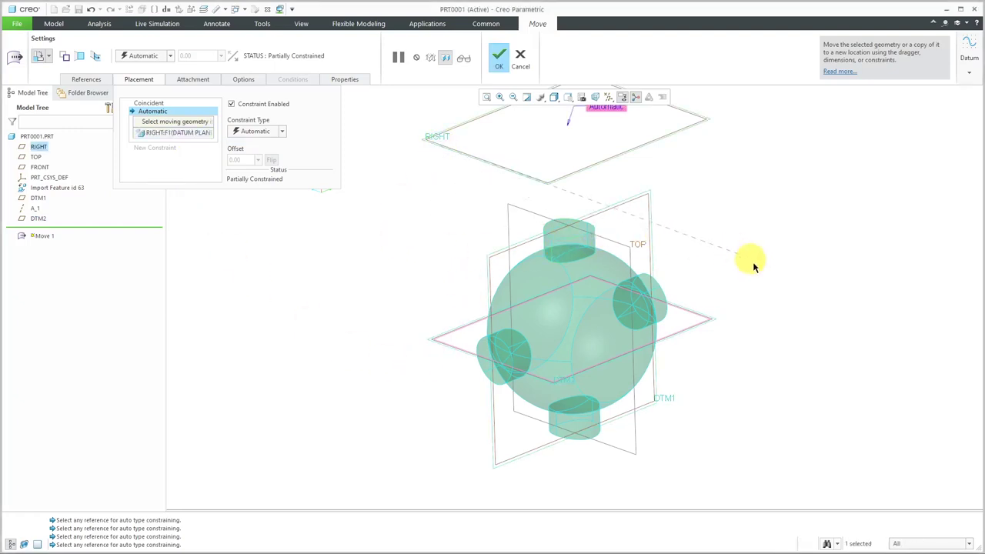
left_click(707, 327)
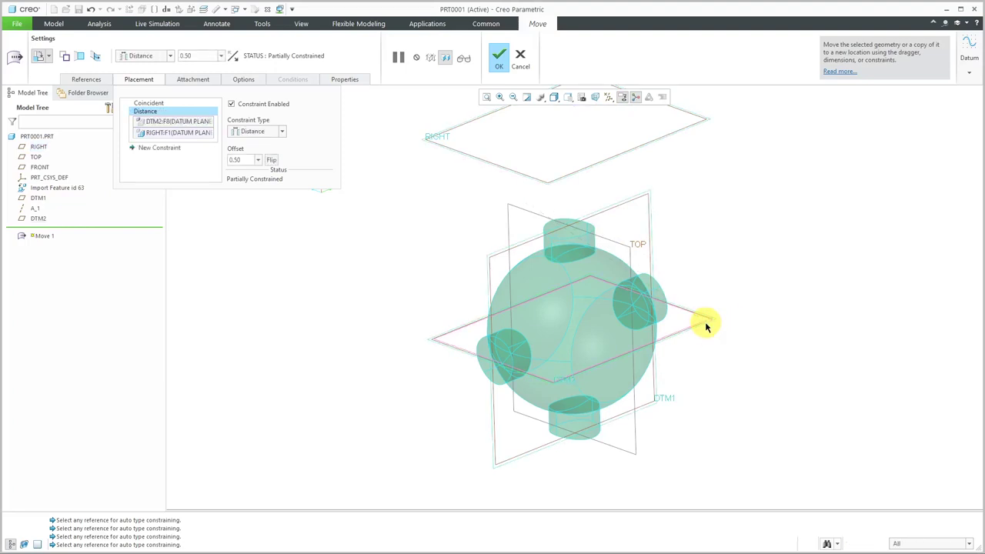
scroll(707, 327, "down", 3)
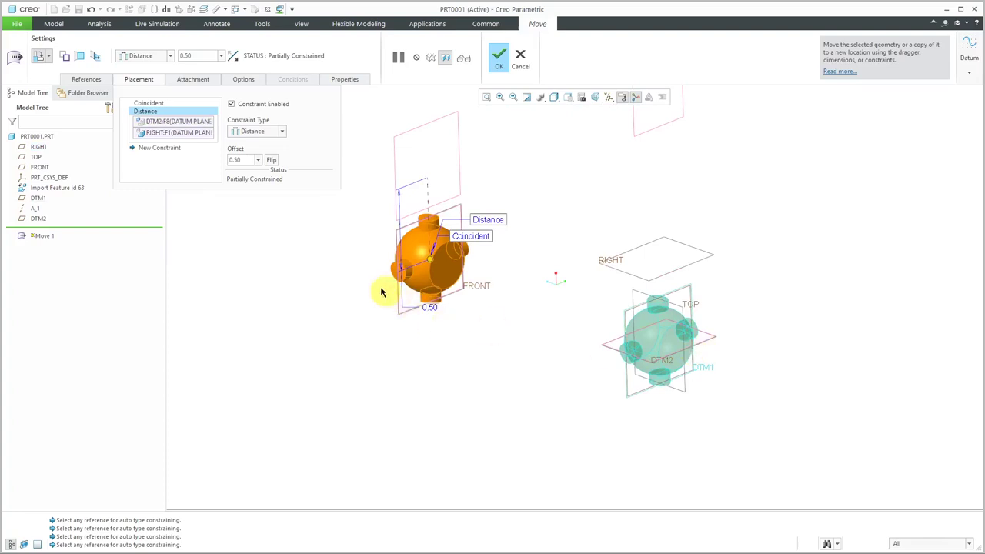
left_click(281, 133)
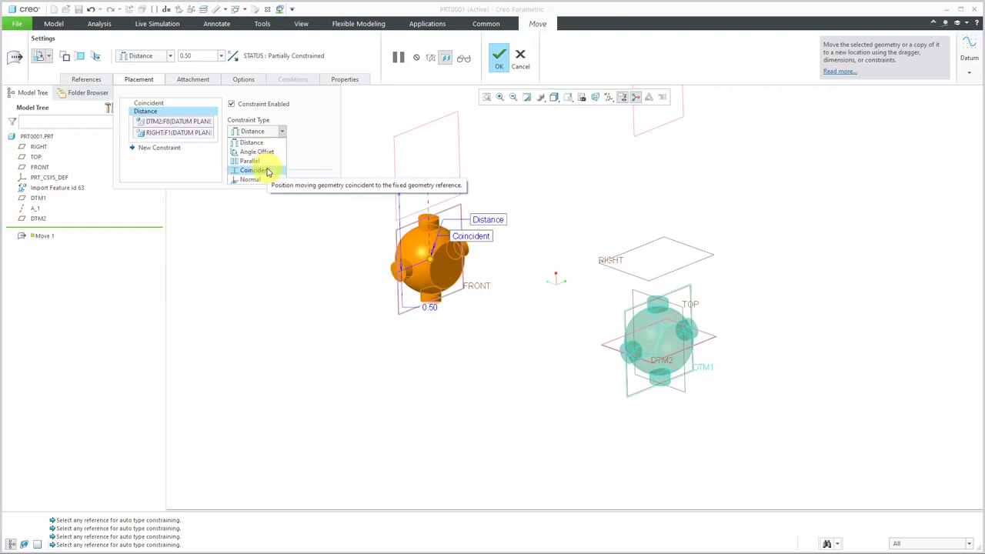
left_click(262, 170)
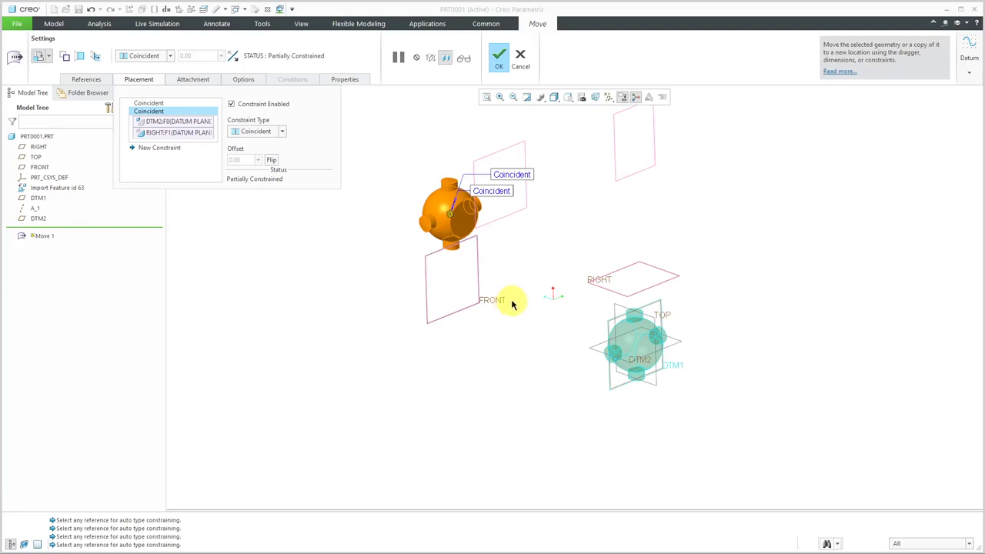
left_click(498, 68)
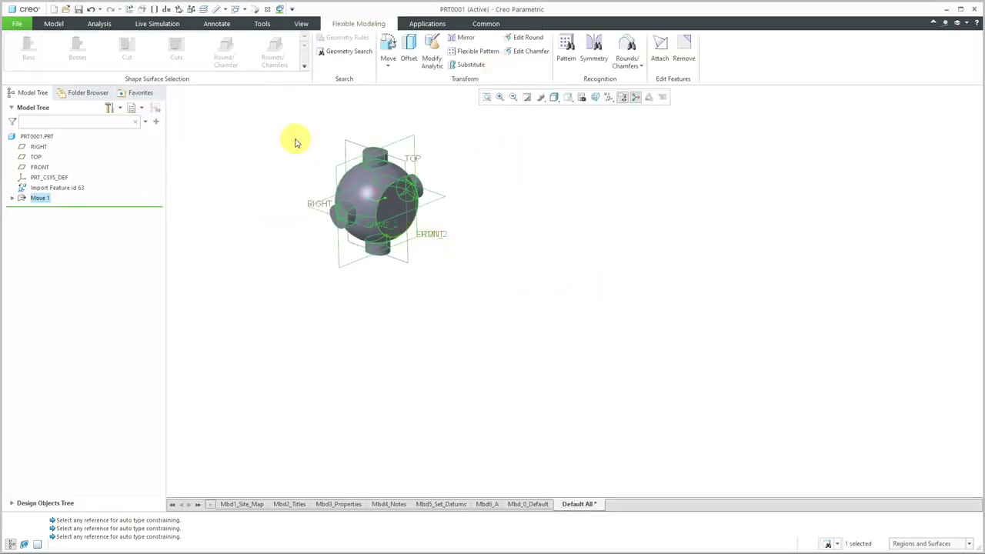
- Fit and orbit the part, then expand Move 1 to show its DTM1, A_1 and DTM2 copies
left_click(295, 142)
key("ctrl+d")
mouse_move(315, 163)
middle_mouse_down()
mouse_move(336, 152)
mouse_move(315, 159)
middle_mouse_up()
middle_click_drag(282, 197, 287, 203)
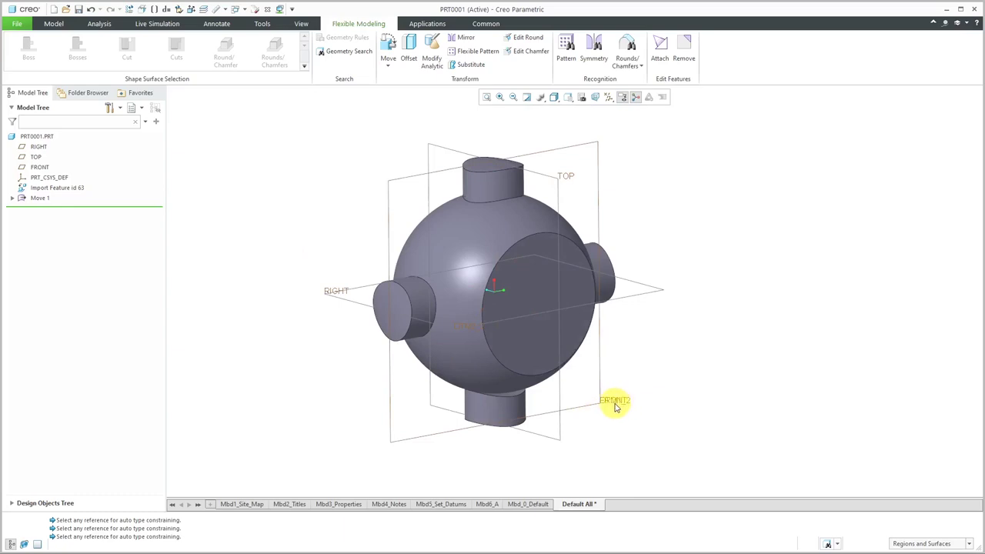
left_click(11, 199)
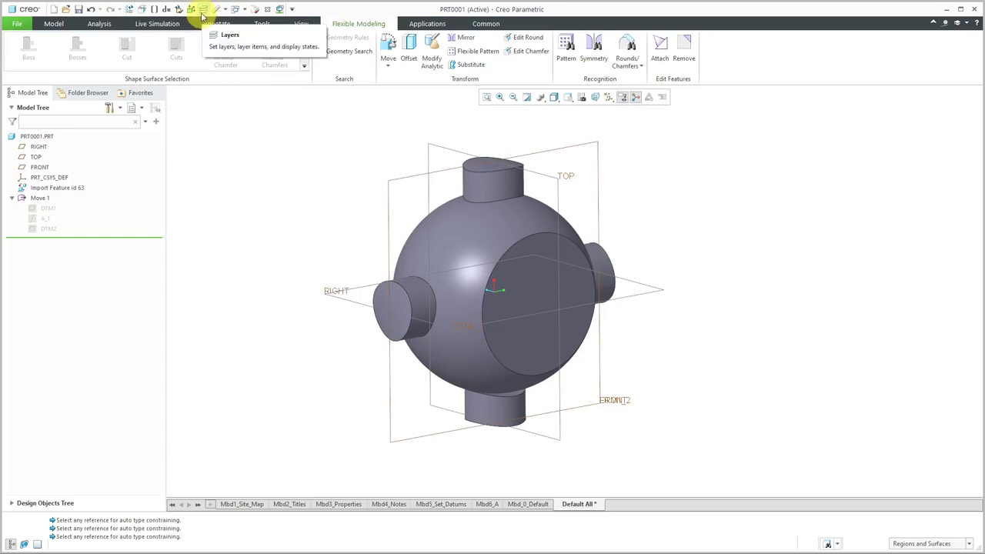
- Delete the thirteen INTFCLR layers, keeping AXES, CSYS, DATA_SHARING, DEFAULT_DATUMS, PLANES and SURFACES
left_click(300, 26)
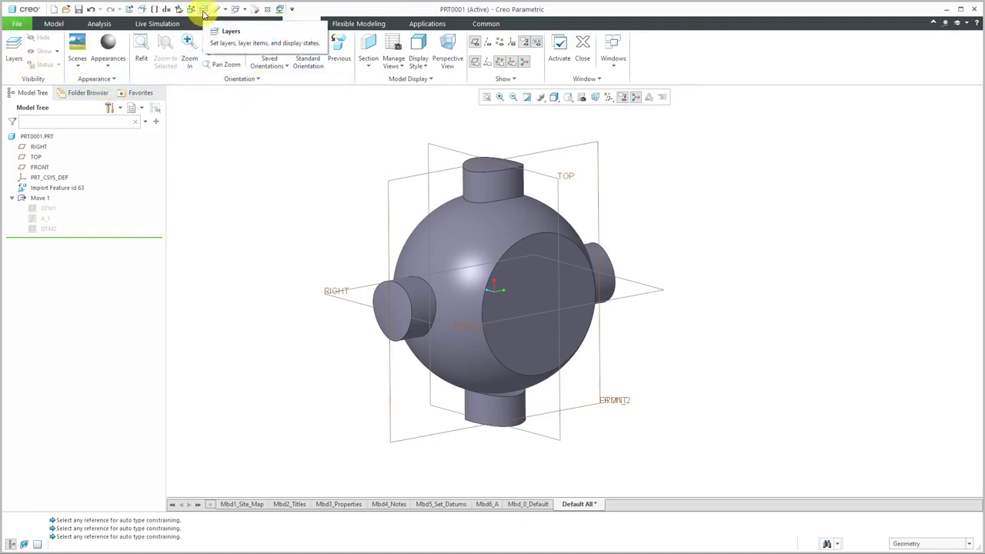
left_click(204, 11)
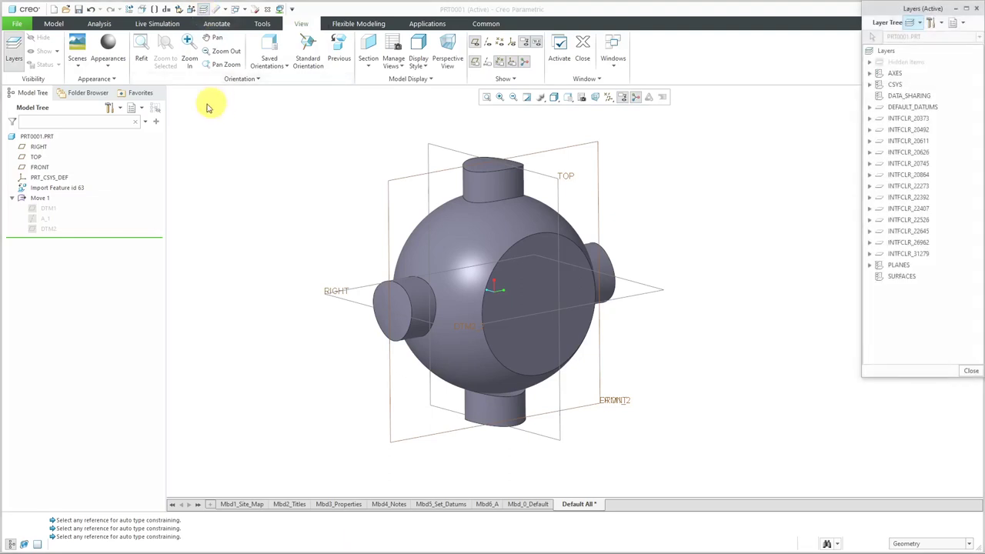
left_click(916, 119)
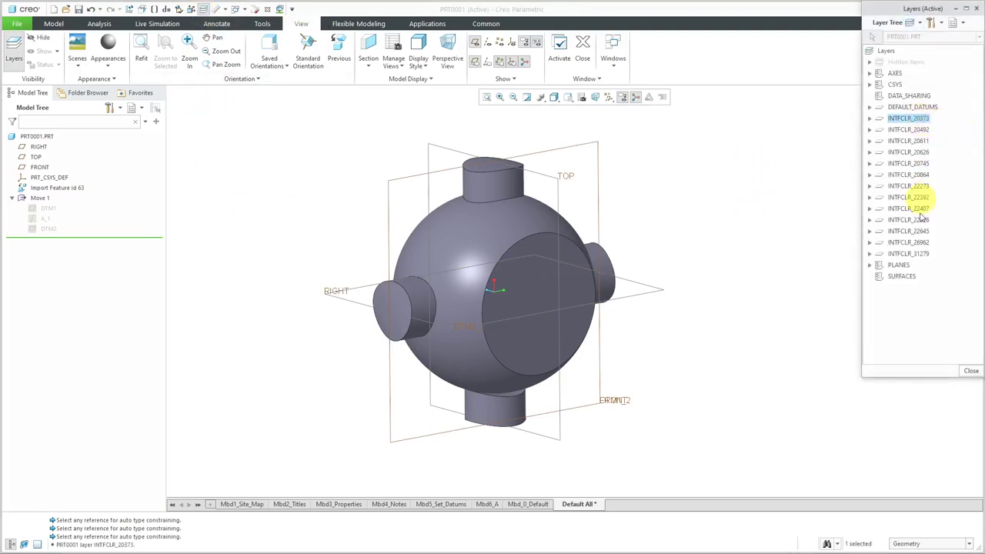
left_click(921, 255, "shift")
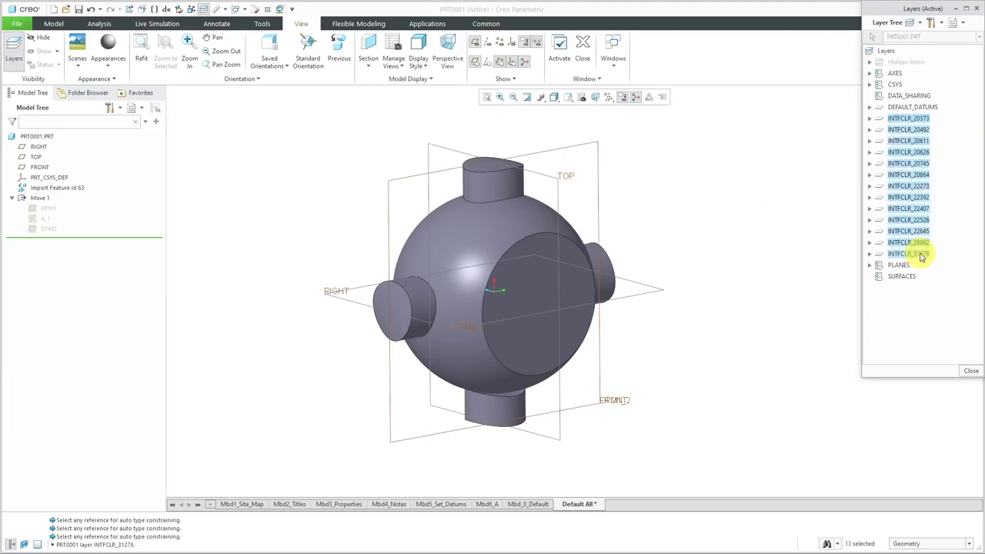
right_click(922, 255)
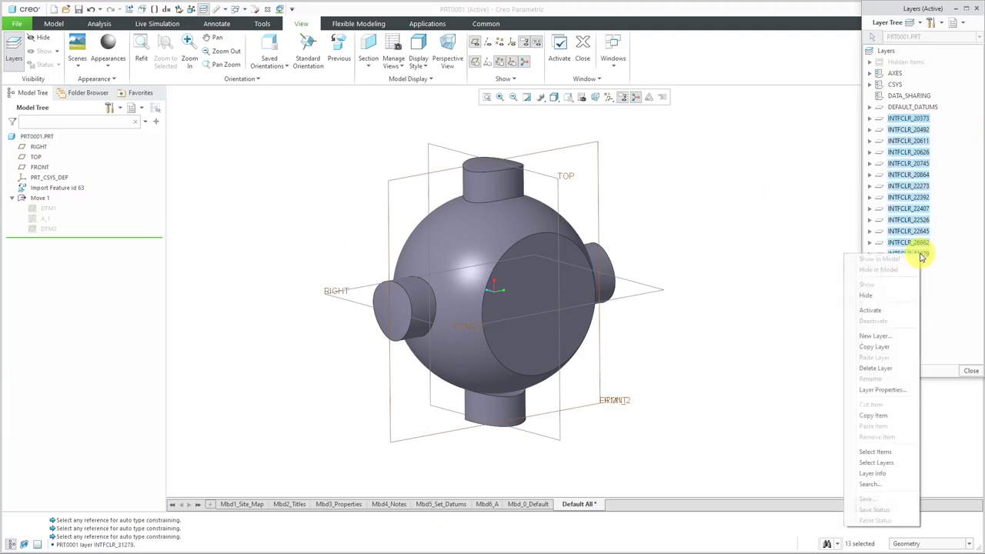
left_click(891, 376)
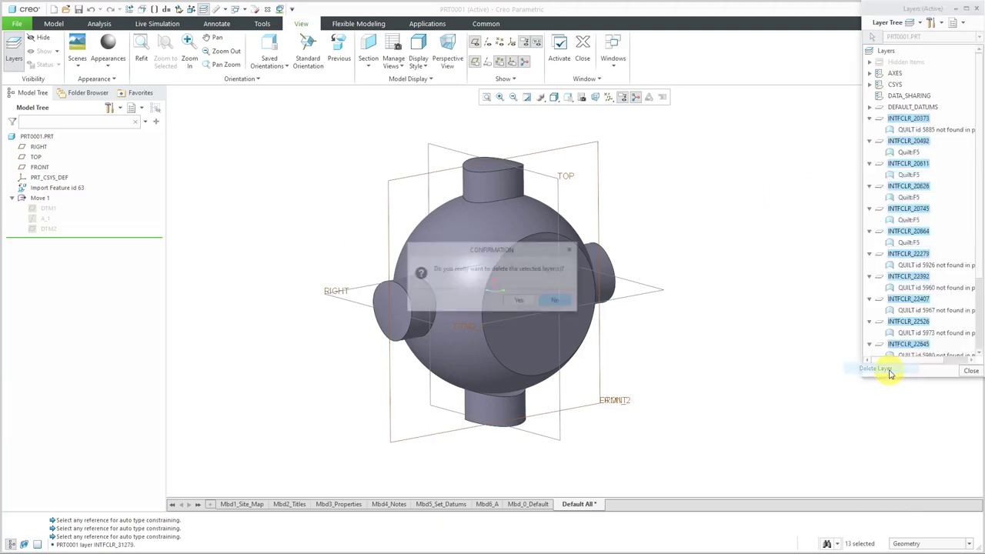
left_click(521, 301)
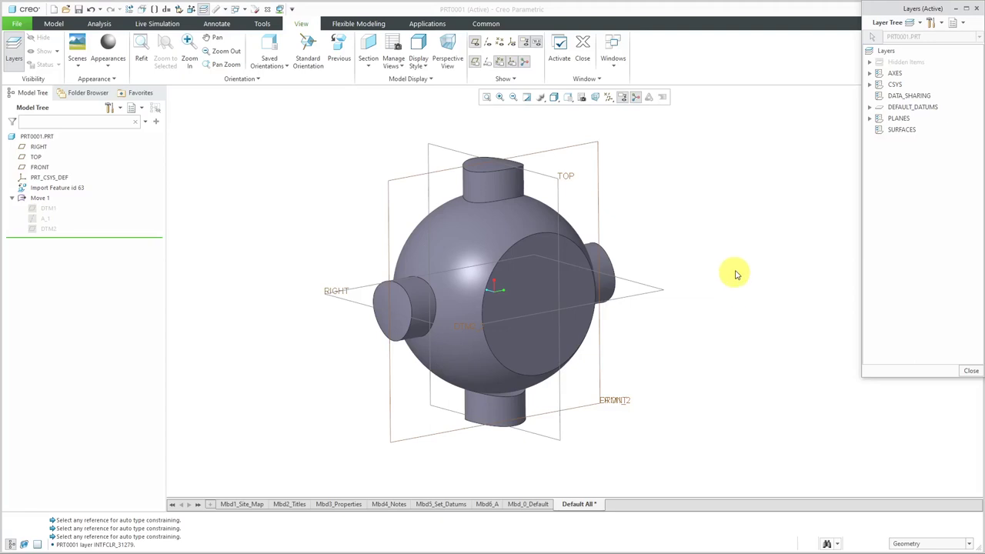
- Create layer LAY0001 containing the datum plane copies DTM1_2 and DTM2_2
right_click(897, 182)
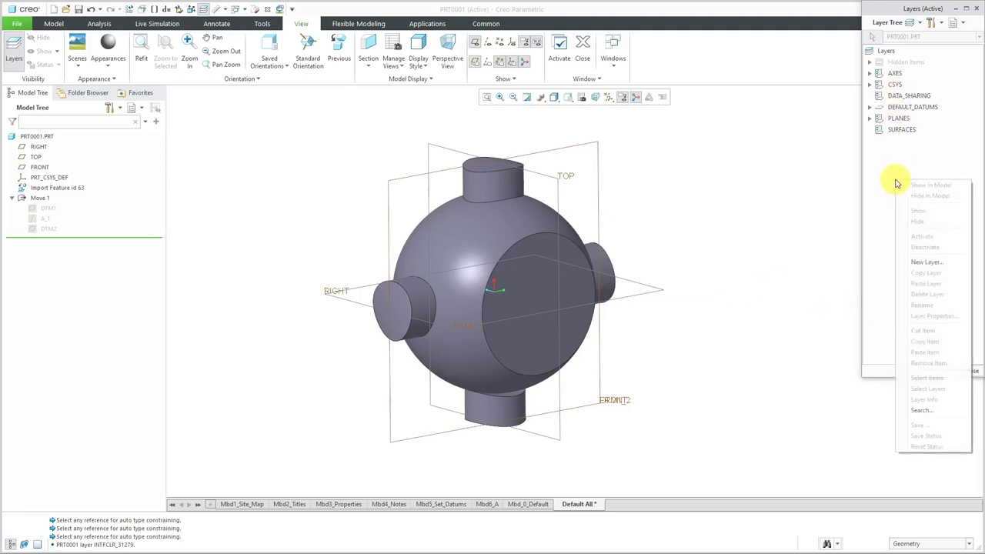
left_click(930, 266)
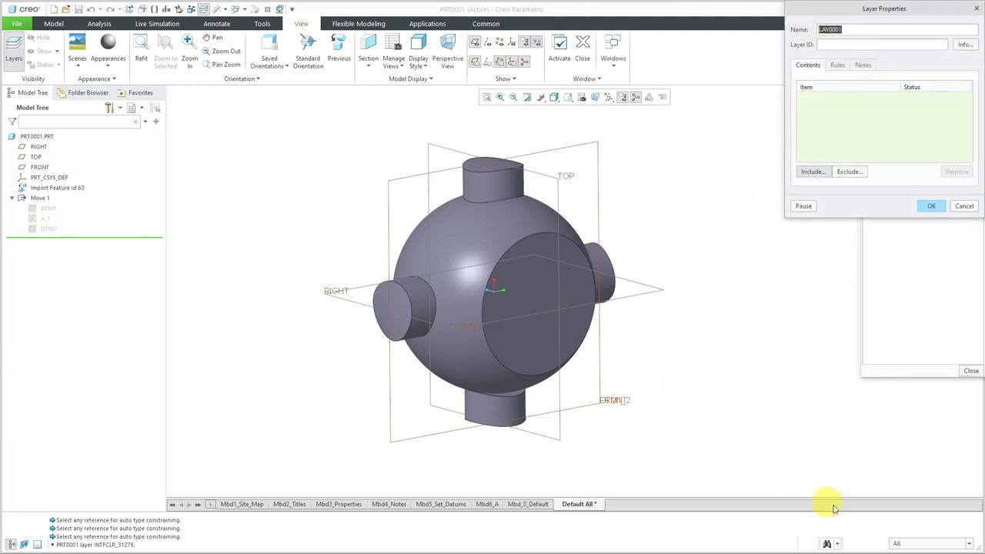
left_click(925, 544)
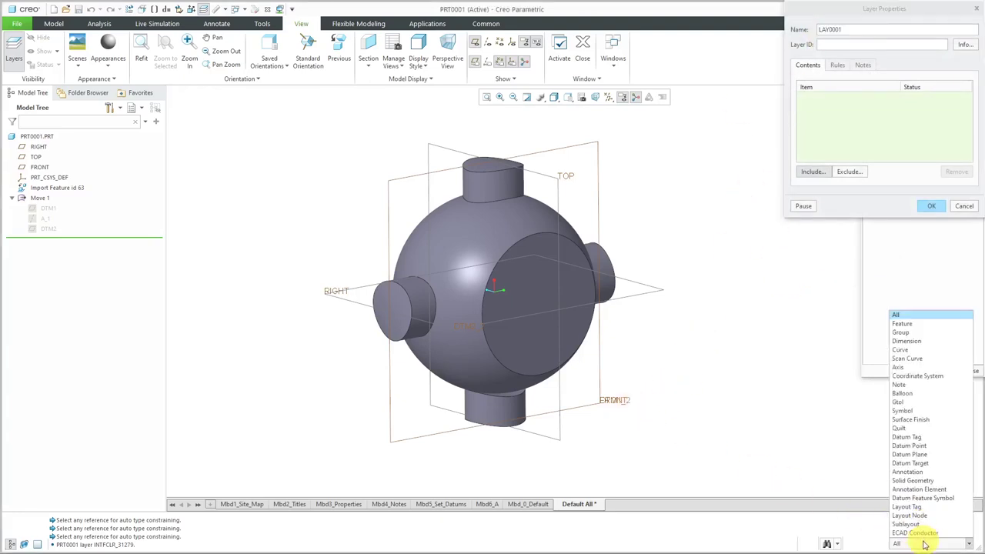
left_click(926, 455)
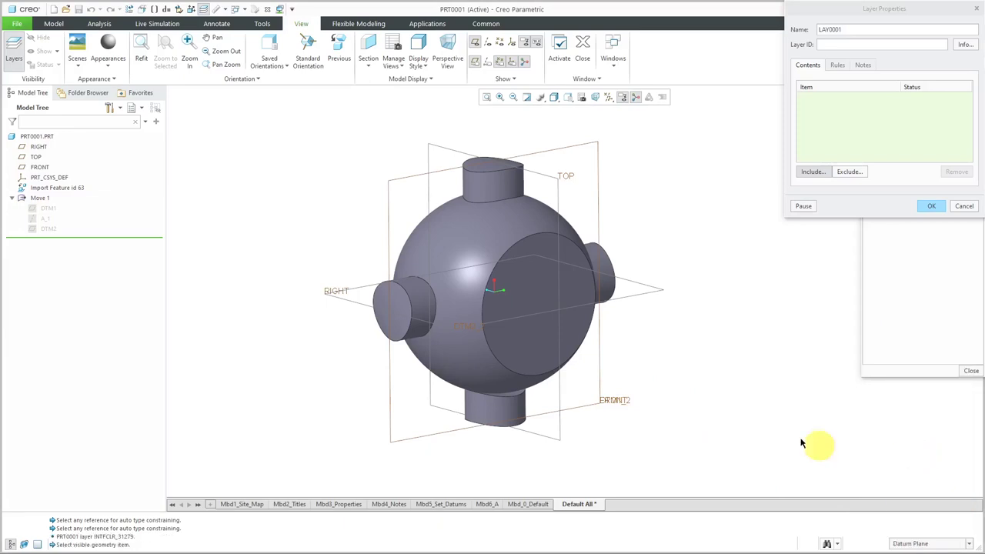
left_click(619, 402)
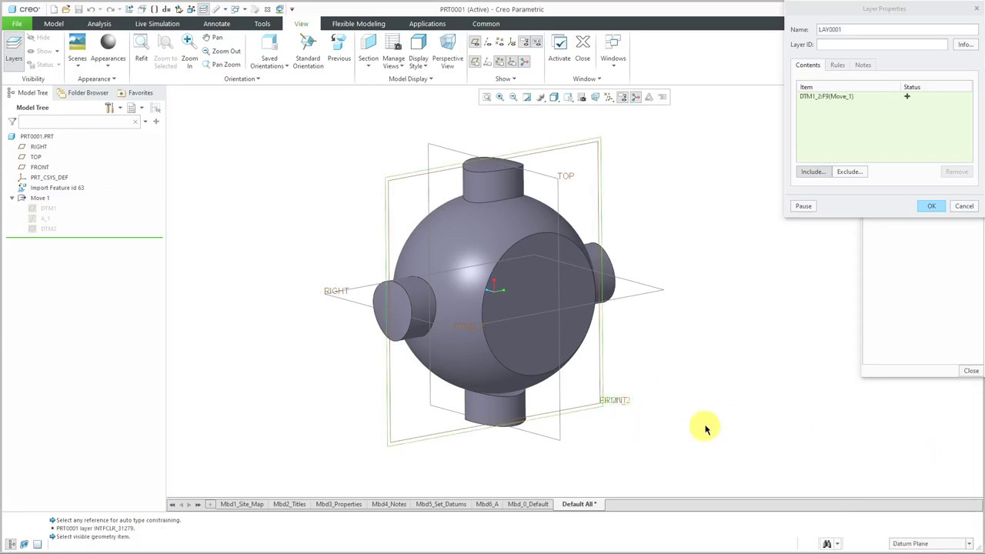
left_click(459, 335)
left_click(932, 206)
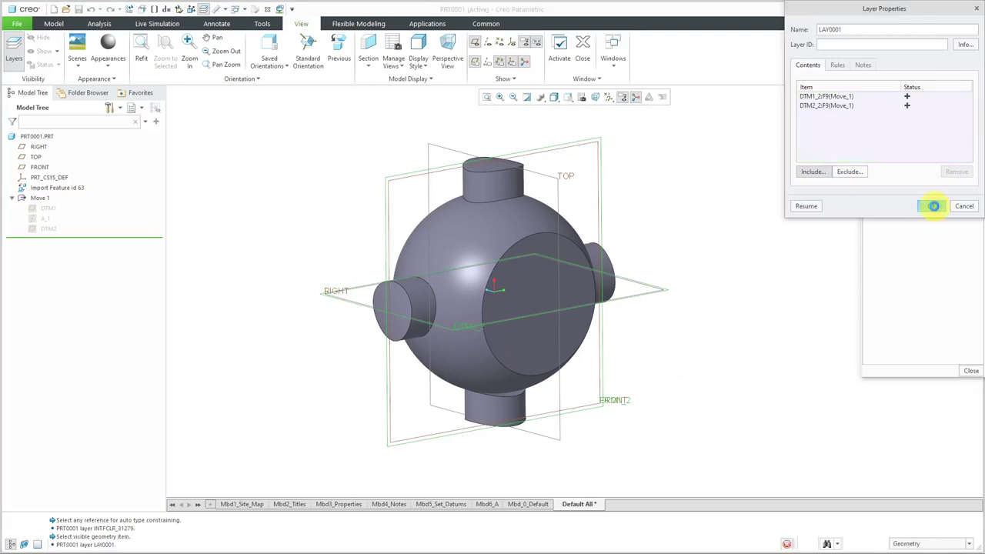
- Hide layer LAY0001 and close the Layers list
right_click(908, 118)
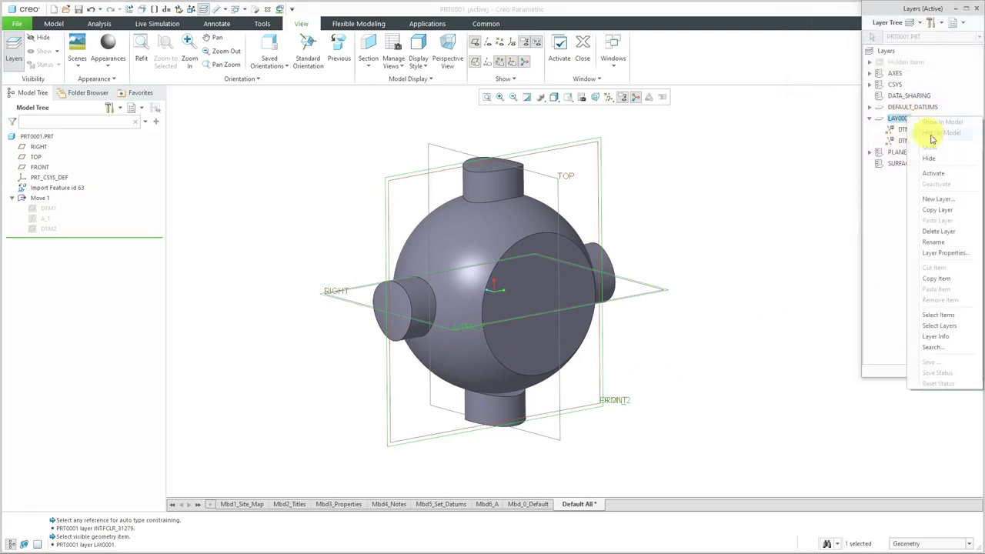
left_click(932, 159)
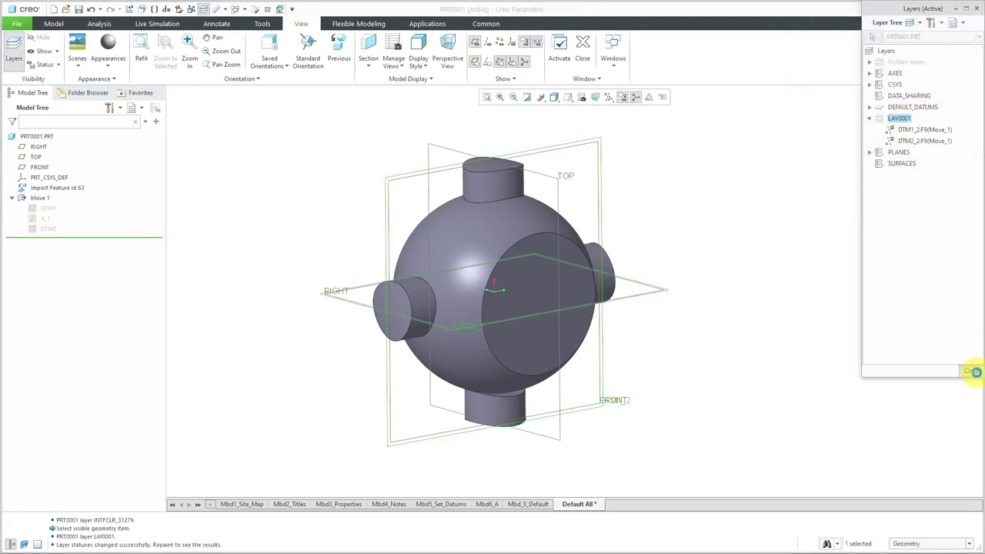
left_click(974, 372)
- Repaint and orbit to confirm the datum copies are hidden, then open Flexible Modeling's Move dropdown
left_click(526, 97)
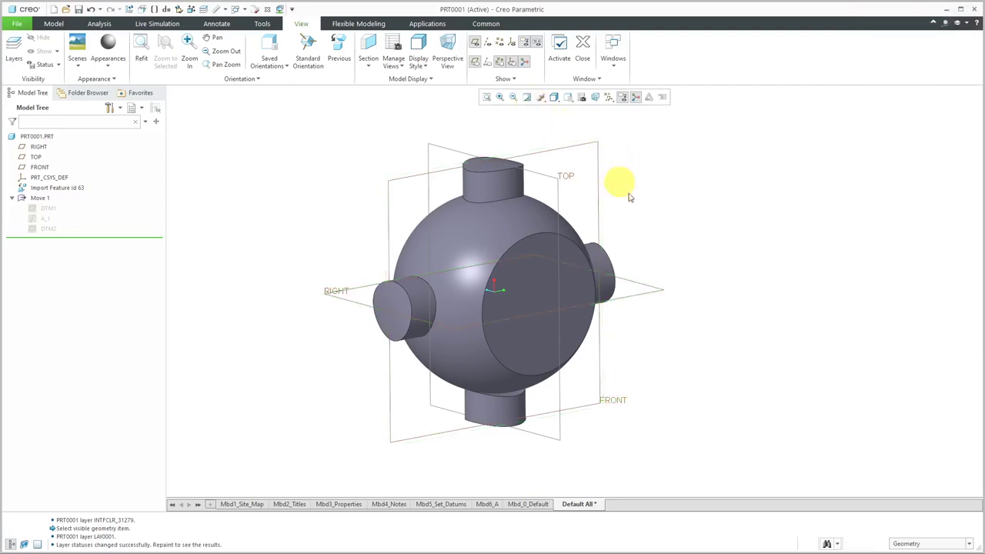
mouse_move(629, 198)
middle_mouse_down()
mouse_move(666, 211)
mouse_move(642, 220)
middle_mouse_up()
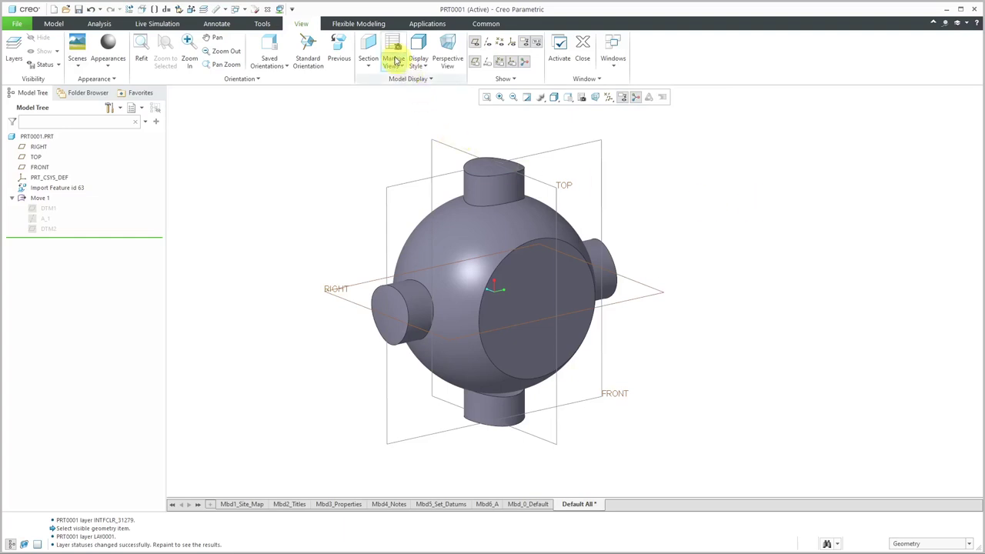
left_click(361, 23)
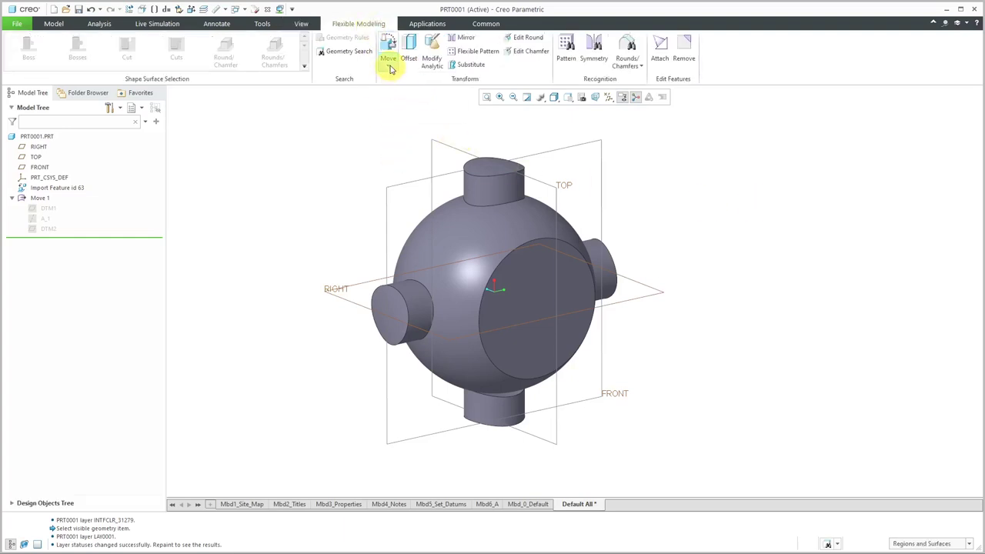
left_click(388, 66)
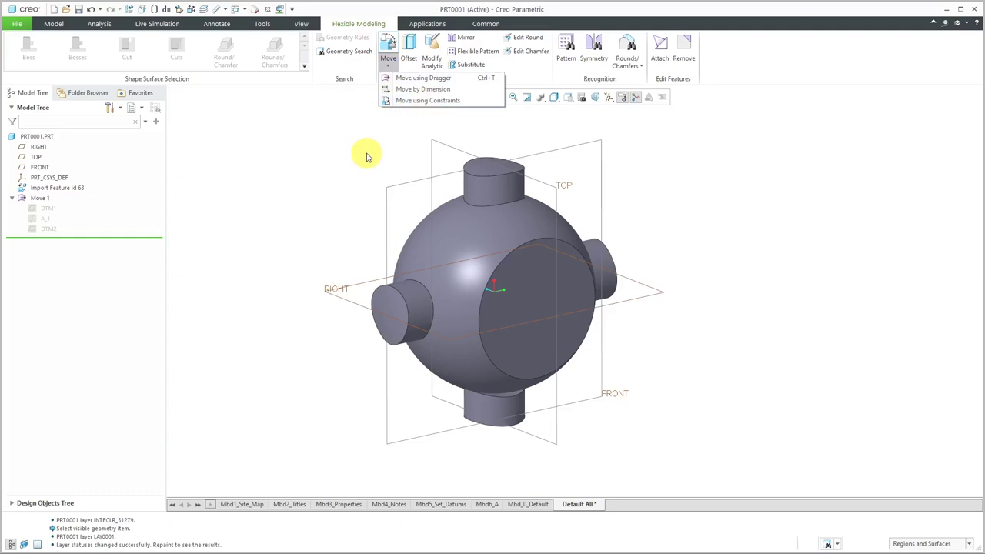